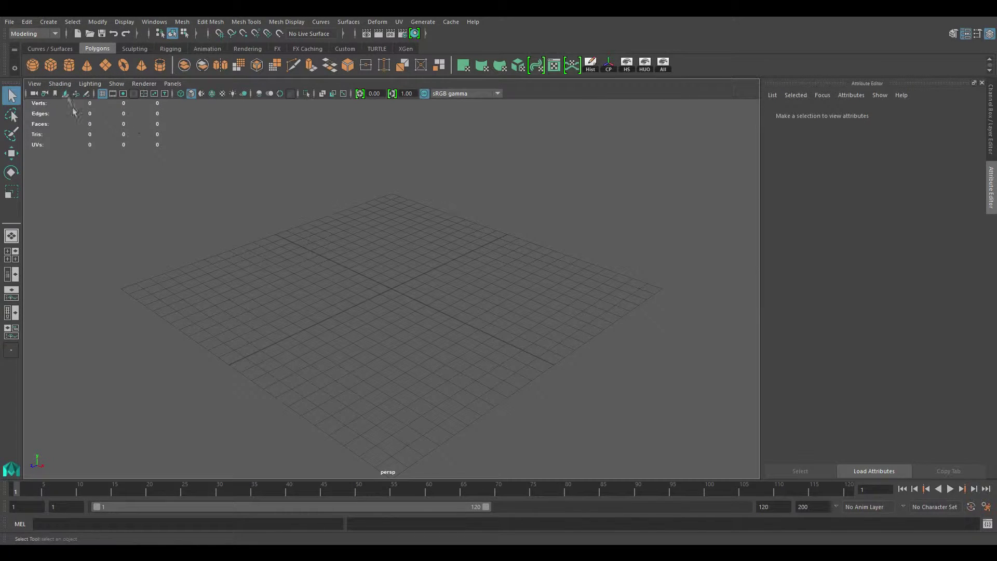
# - Undo the polygon cube creation with Ctrl+Z
pyautogui.hotkey('ctrl', 'z')
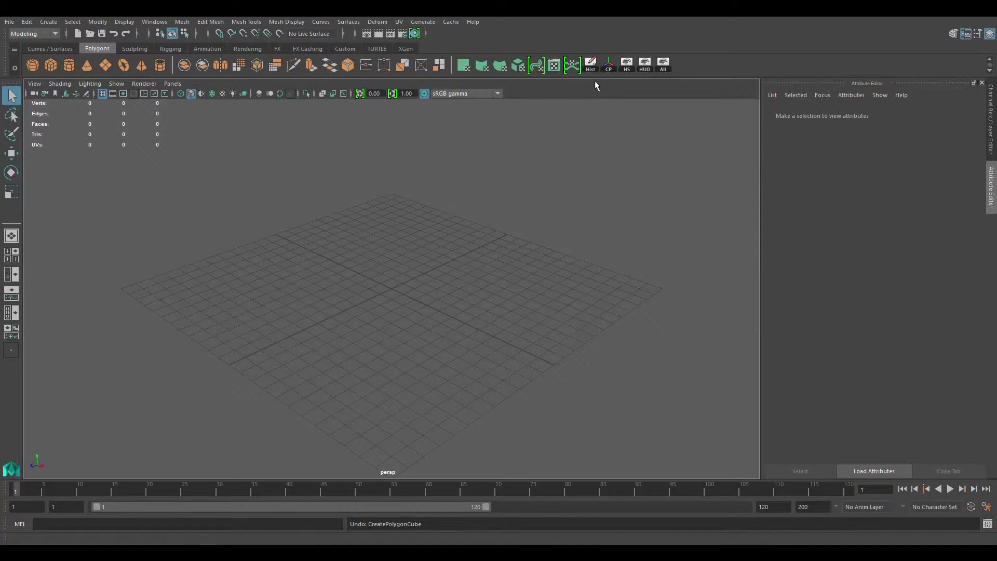
# - Delete history for all objects via Edit > Delete All by Type > History, then create a polygon cube
pyautogui.click(27, 21)
pyautogui.moveTo(66, 155)
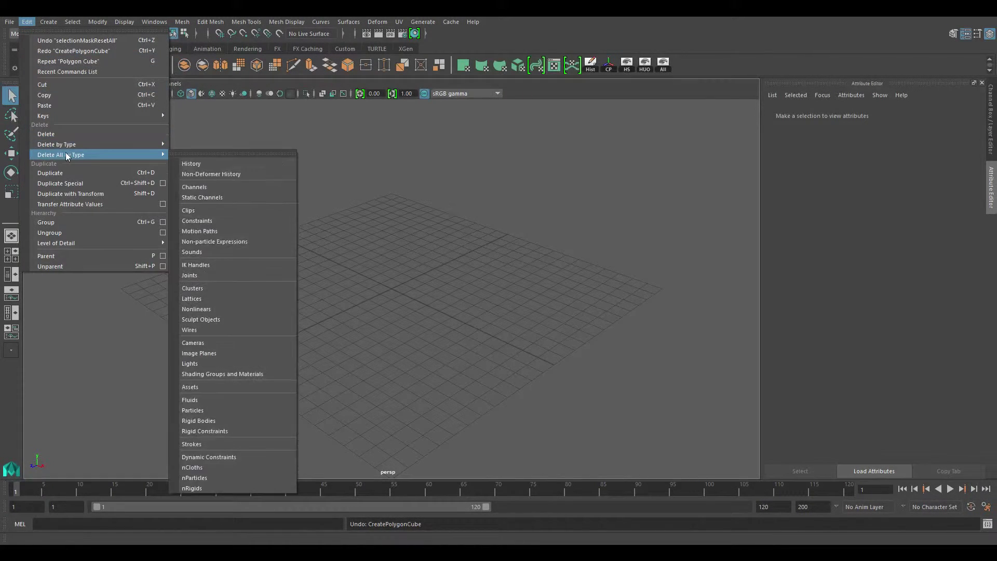
pyautogui.click(207, 163)
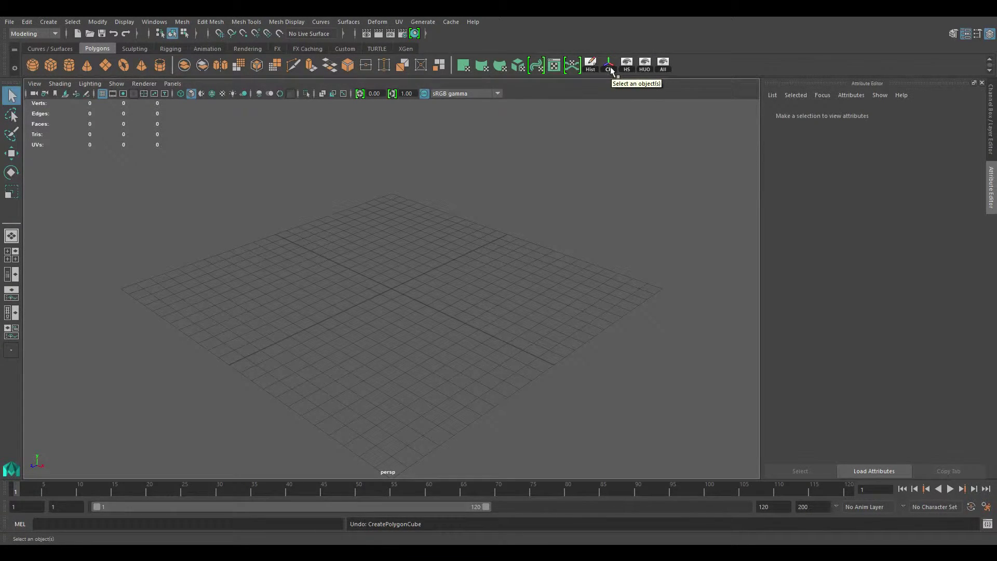
pyautogui.click(51, 65)
# - Nudge the cube, raise all six of its faces in face mode, then shift the whole cube
pyautogui.press('w')
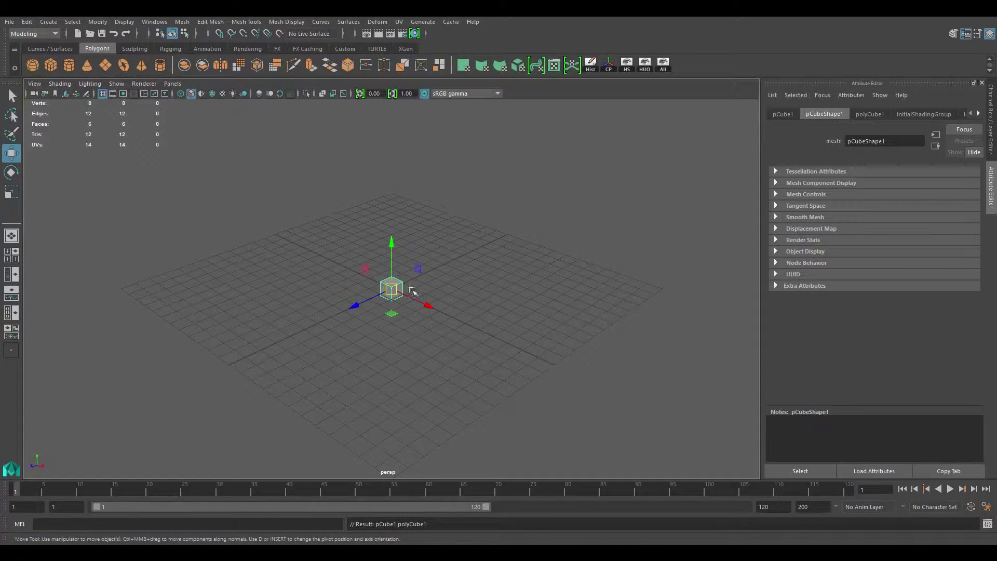
pyautogui.moveTo(415, 270); pyautogui.dragTo(460, 276, button='middle')
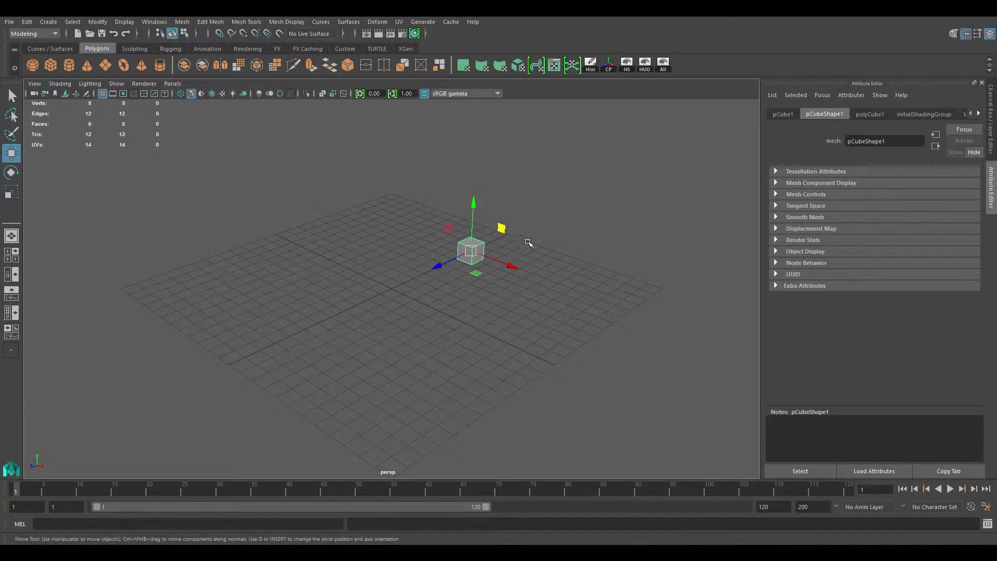
pyautogui.press('F11')
pyautogui.moveTo(396, 295); pyautogui.dragTo(485, 236)
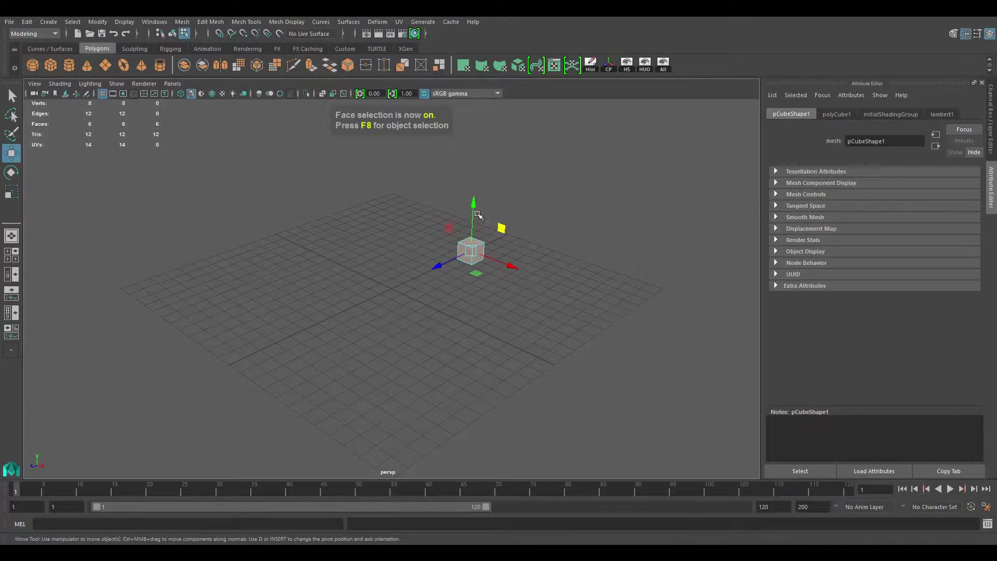
pyautogui.moveTo(490, 139); pyautogui.dragTo(486, 105, button='middle')
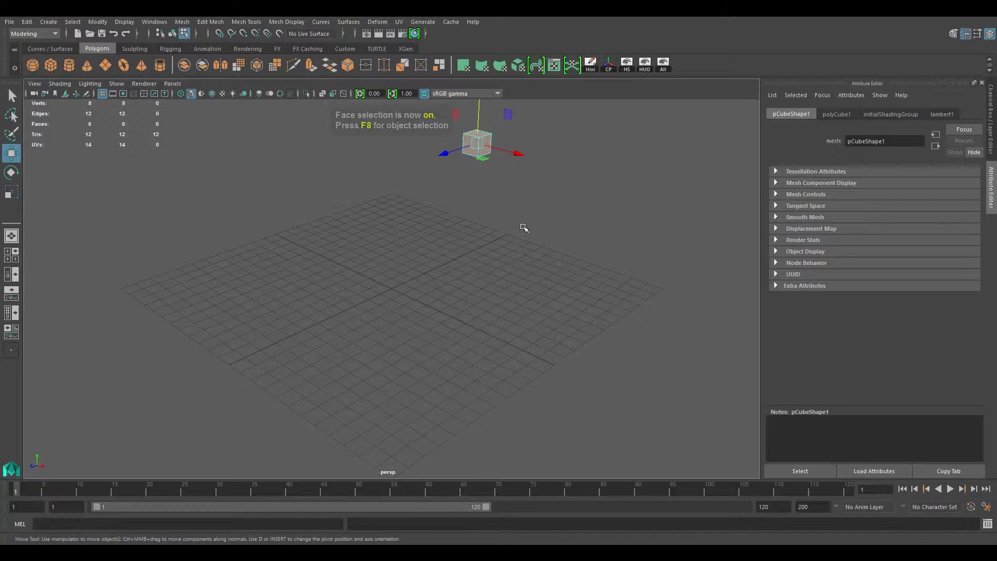
pyautogui.press('F8')
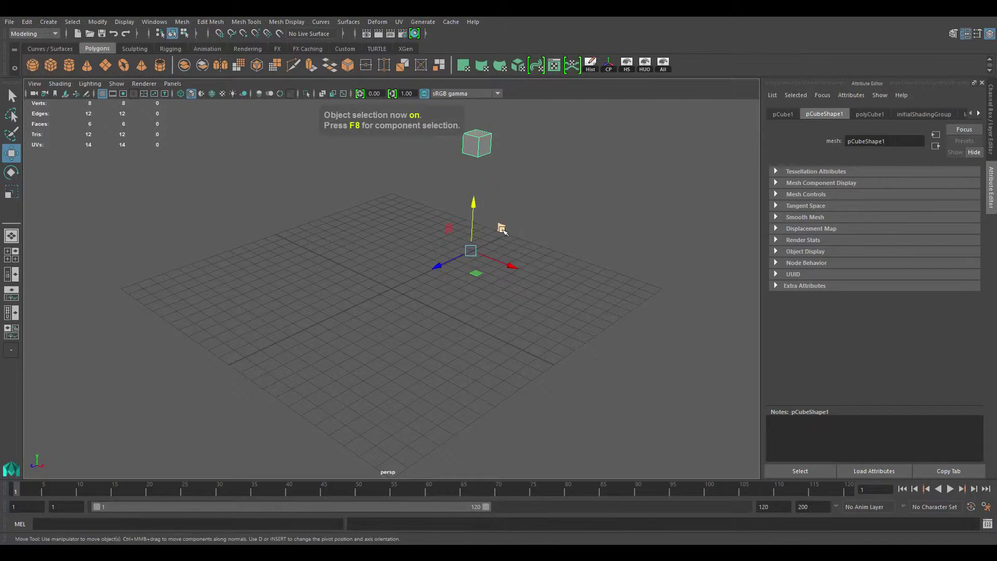
pyautogui.moveTo(501, 228); pyautogui.dragTo(430, 273)
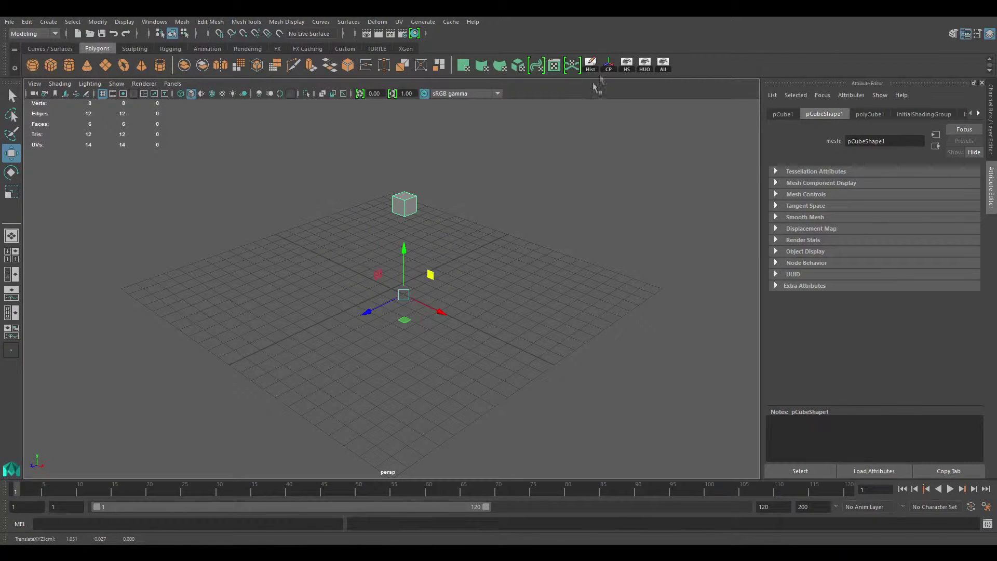
# - Centre the cube's pivot, move it back near the grid centre, and delete it
pyautogui.click(607, 66)
pyautogui.moveTo(434, 173); pyautogui.dragTo(426, 213)
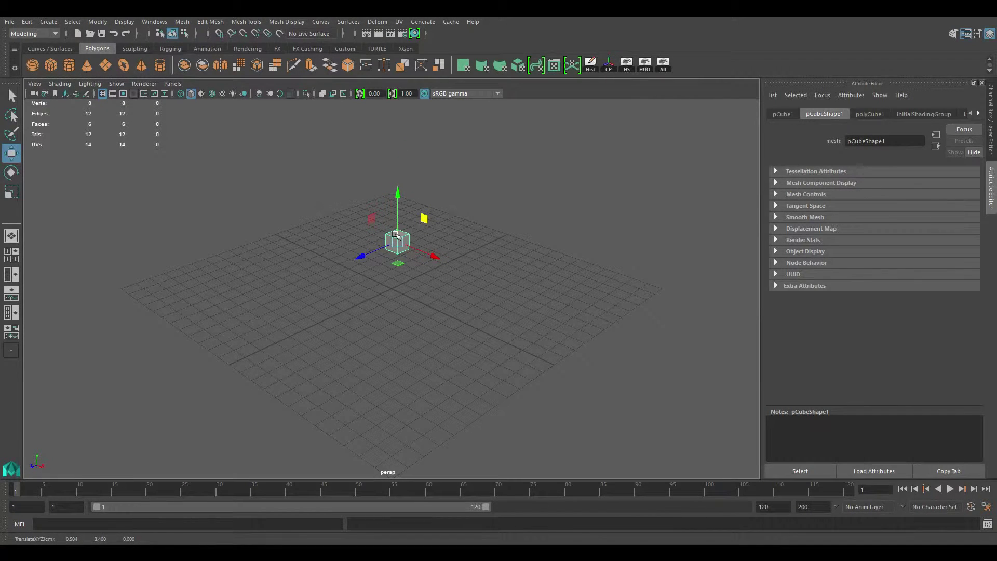
pyautogui.press('Delete')
pyautogui.click(98, 23)
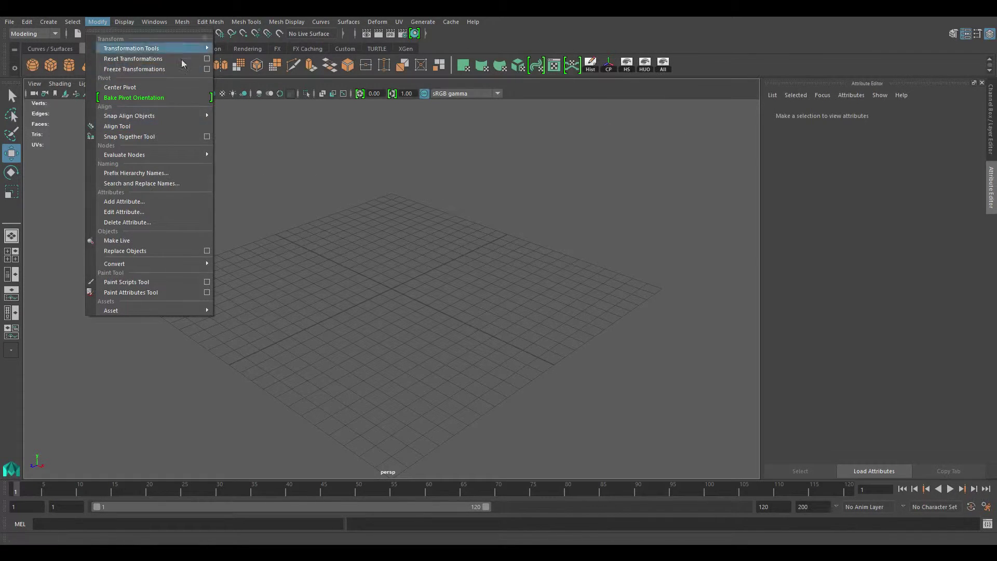
# - Dismiss the Modify menu and switch the shelf from Curves/Surfaces back to Polygons
pyautogui.press('Escape')
pyautogui.click(60, 45)
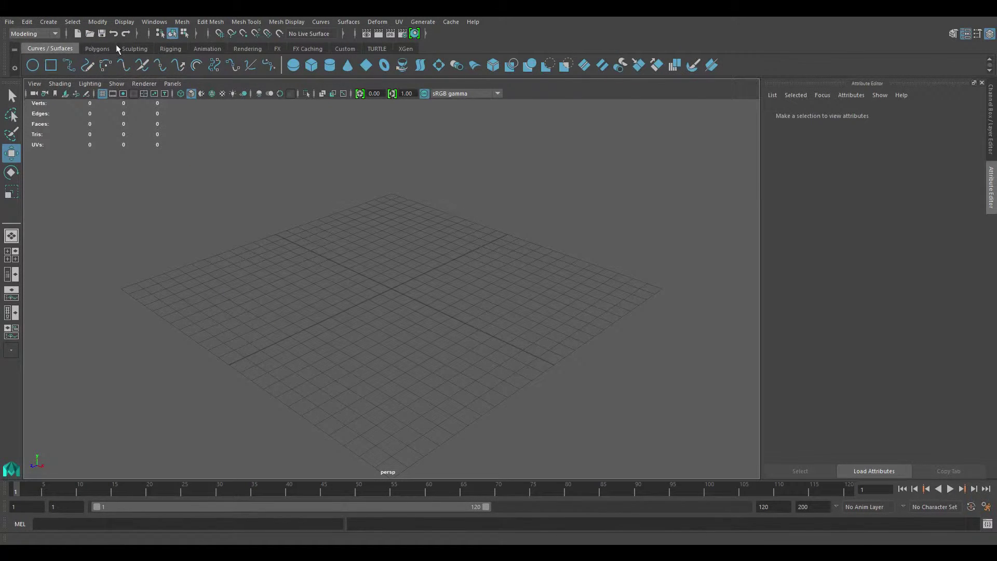
pyautogui.click(104, 23)
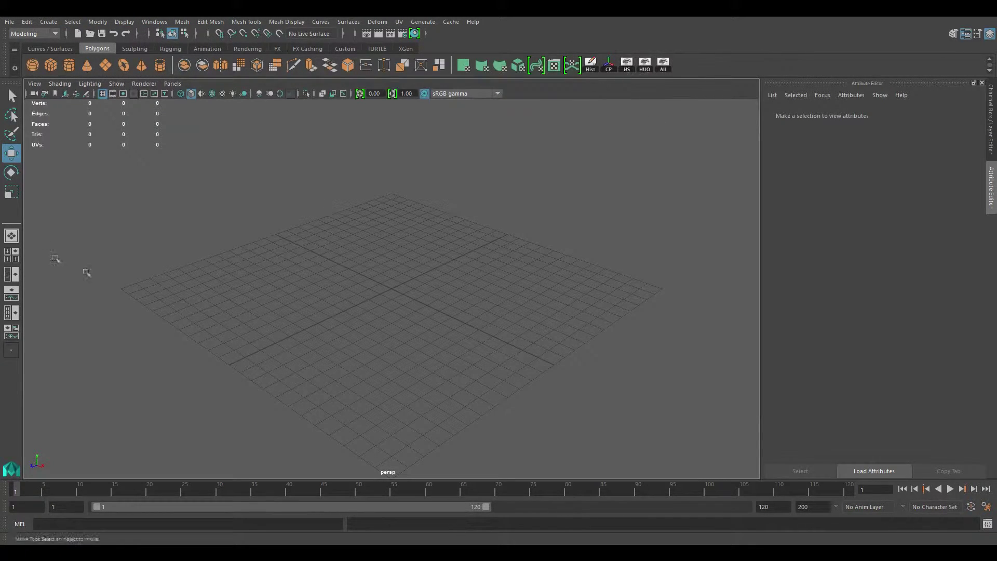
# - Create a cube, hide it with HS and HUO, then add two more cubes and move one back
pyautogui.click(51, 66)
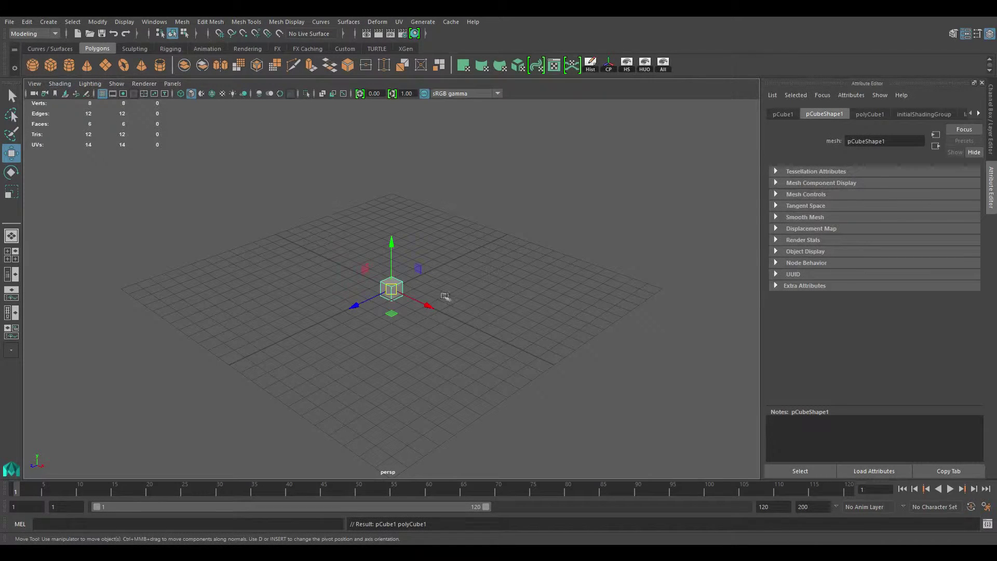
pyautogui.click(627, 63)
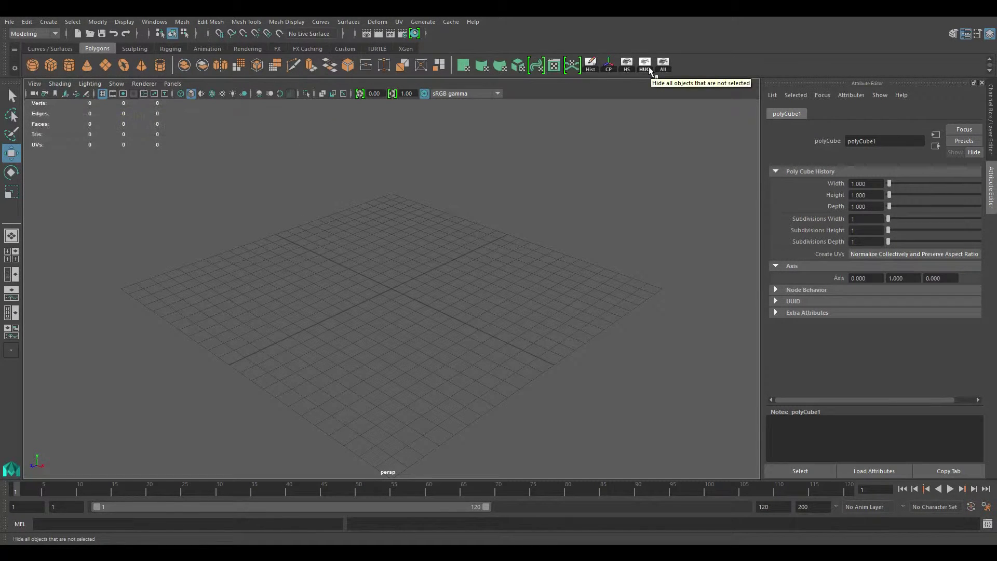
pyautogui.click(645, 64)
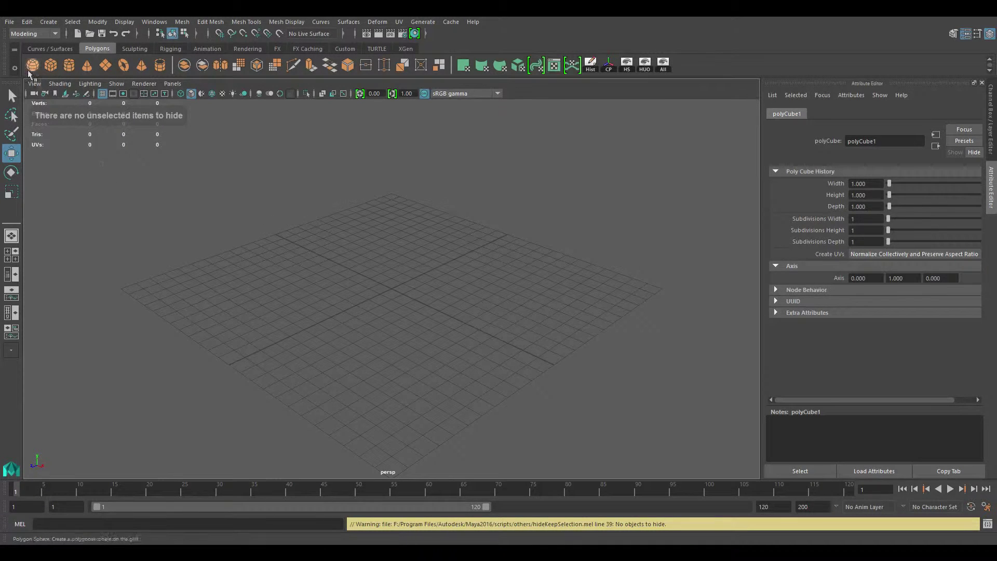
pyautogui.click(51, 65)
pyautogui.click(53, 70)
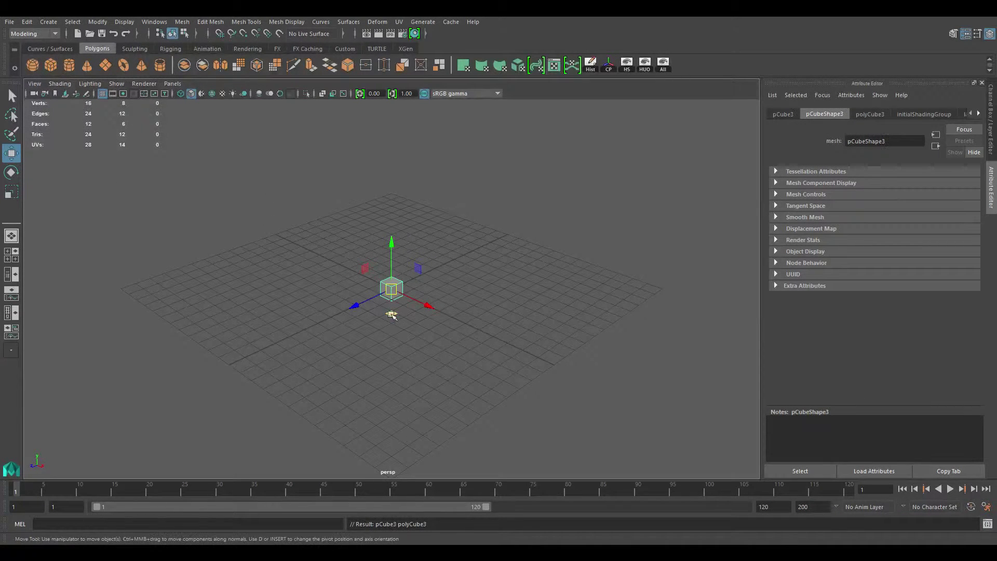
pyautogui.moveTo(391, 314); pyautogui.dragTo(485, 291)
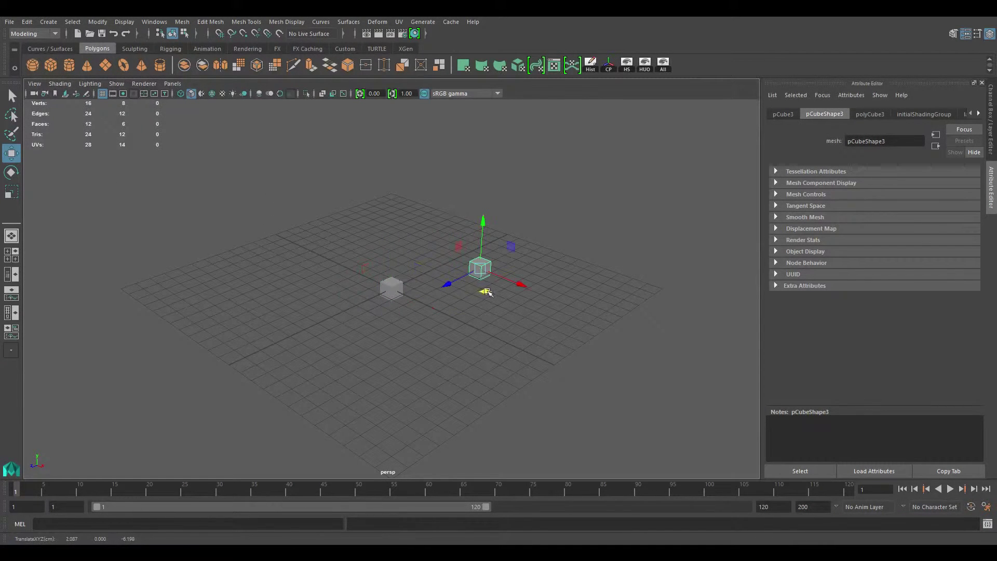
# - Hide unselected cubes, hide the selection with Ctrl+H, show all, and select the centre cube
pyautogui.click(645, 65)
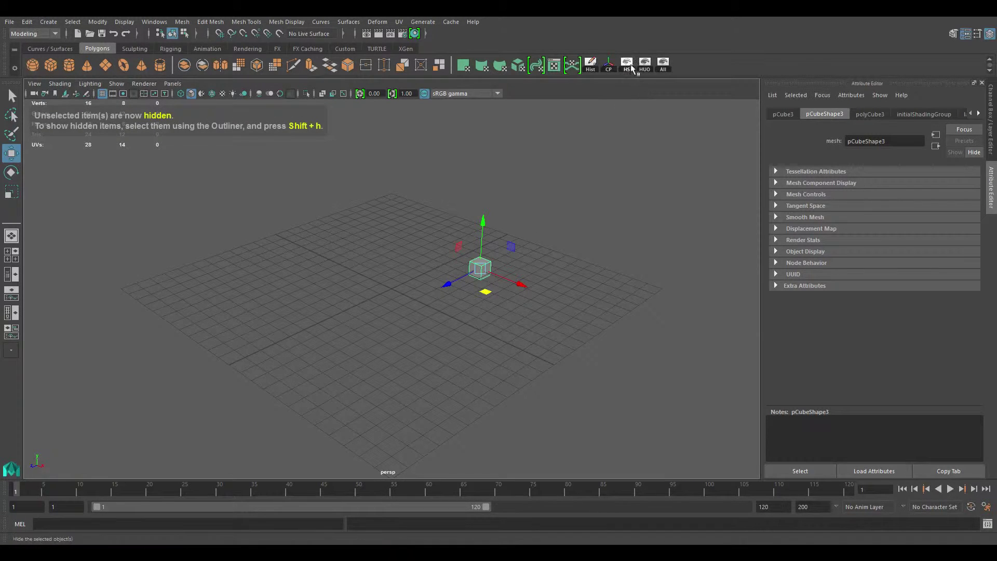
pyautogui.hotkey('ctrl', 'h')
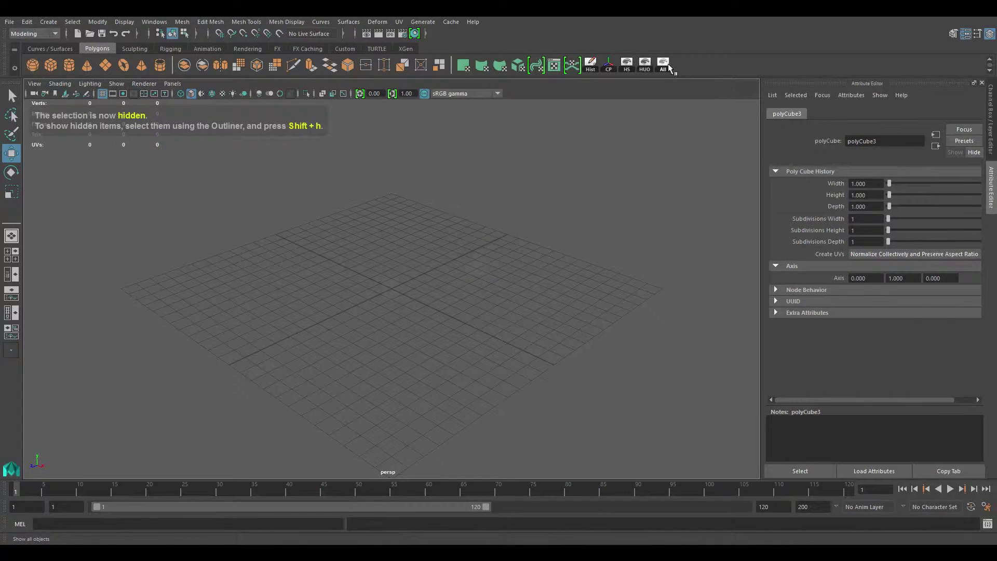
pyautogui.click(663, 65)
pyautogui.click(392, 286)
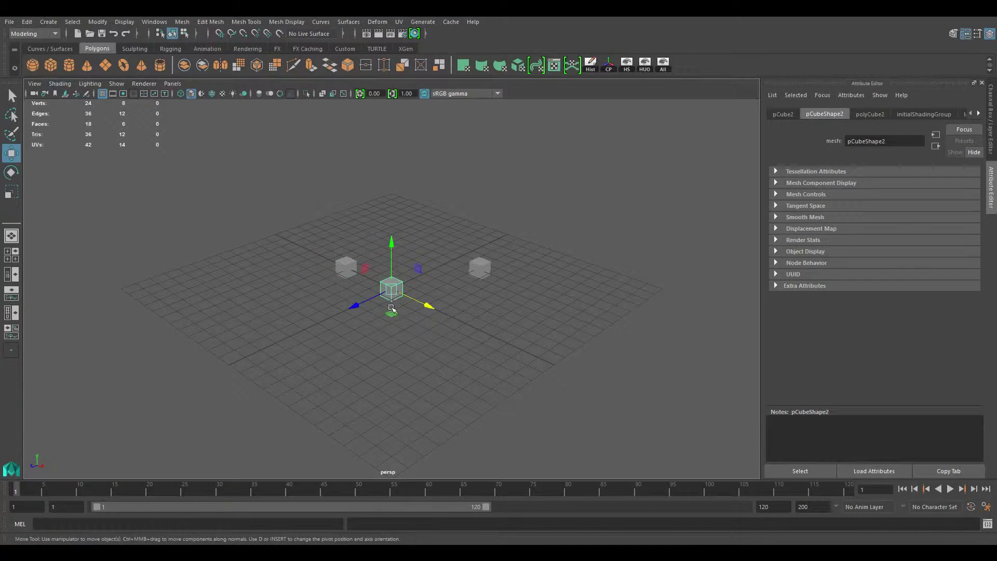
pyautogui.click(507, 254)
pyautogui.keyDown('alt'); pyautogui.moveTo(507, 254); pyautogui.dragTo(482, 271); pyautogui.keyUp('alt')
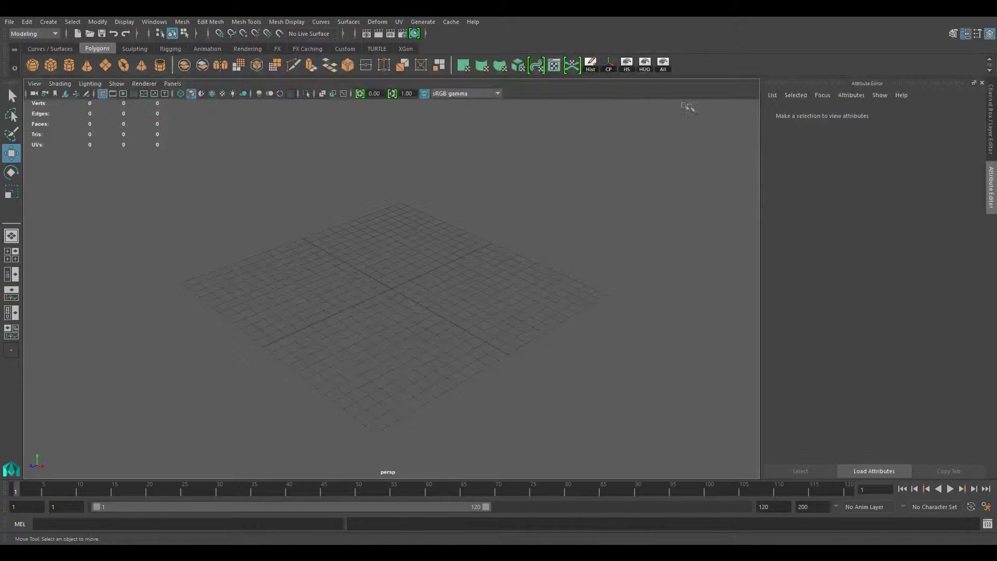
pyautogui.click(124, 22)
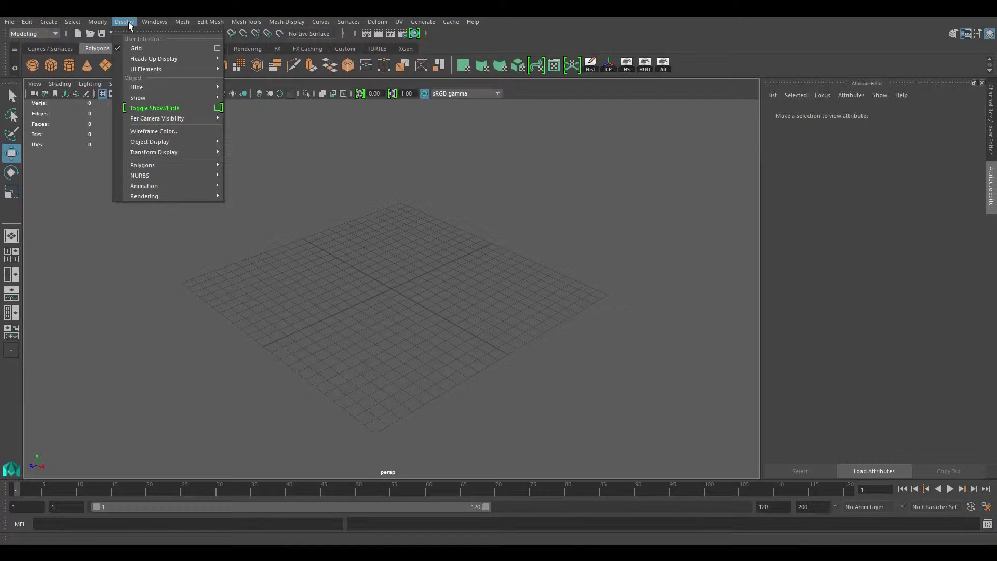
pyautogui.moveTo(152, 88)
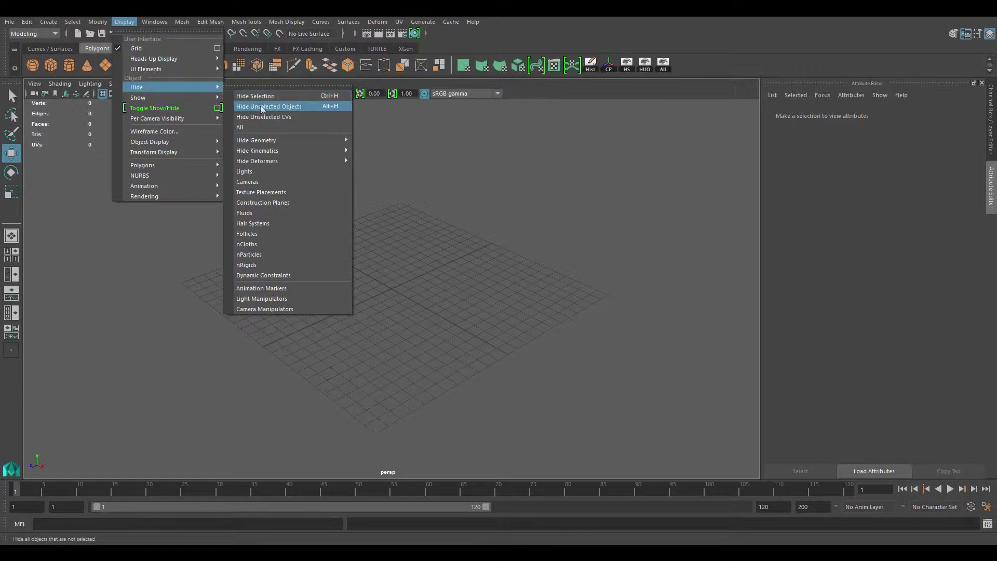
pyautogui.moveTo(198, 103)
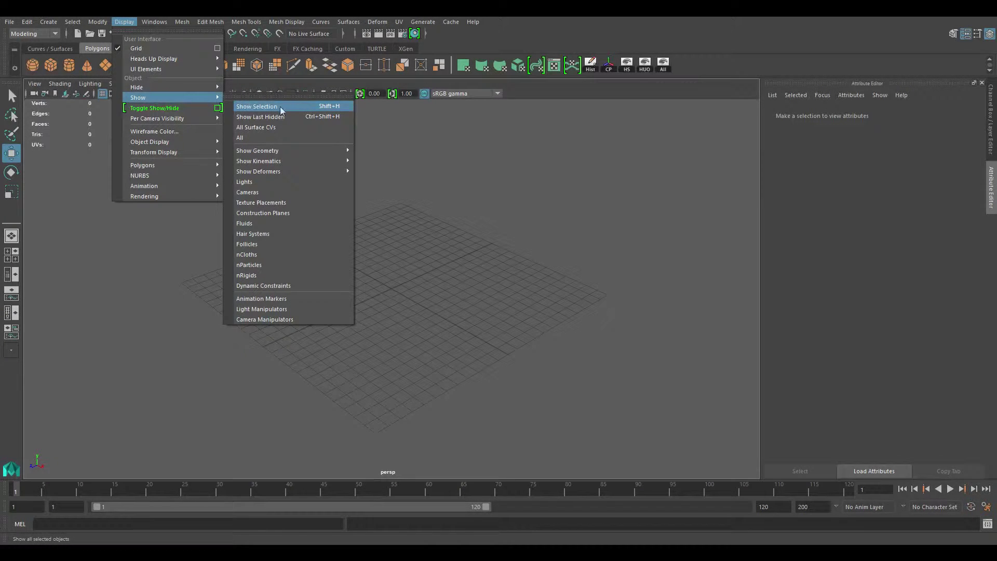
pyautogui.click(561, 205)
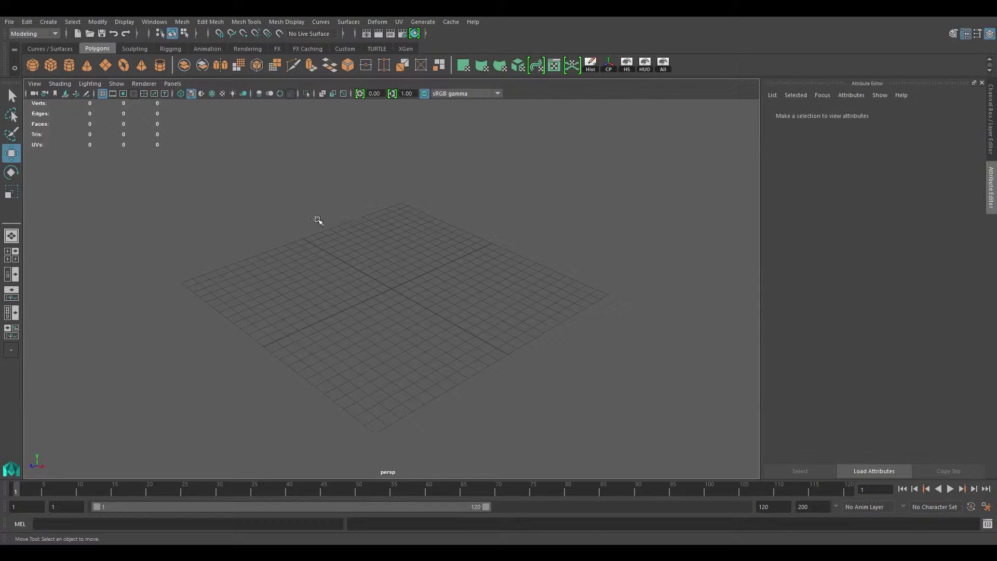
pyautogui.keyDown('alt'); pyautogui.moveTo(316, 220); pyautogui.dragTo(404, 271); pyautogui.keyUp('alt')
# - Create a polygon cube, dolly the camera toward it, and frame it with F
pyautogui.click(50, 66)
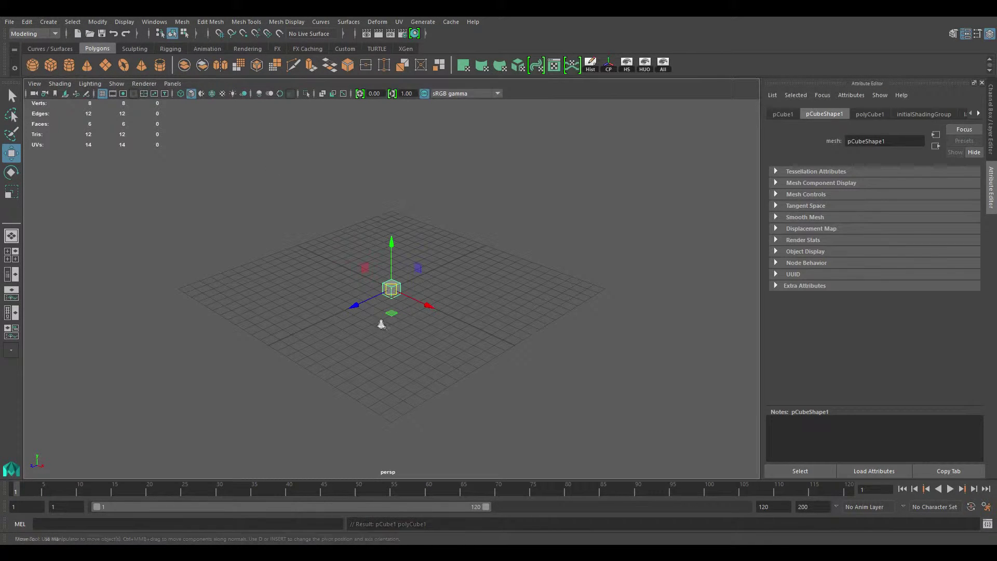
pyautogui.keyDown('alt'); pyautogui.moveTo(548, 274); pyautogui.dragTo(576, 254, button='right'); pyautogui.keyUp('alt')
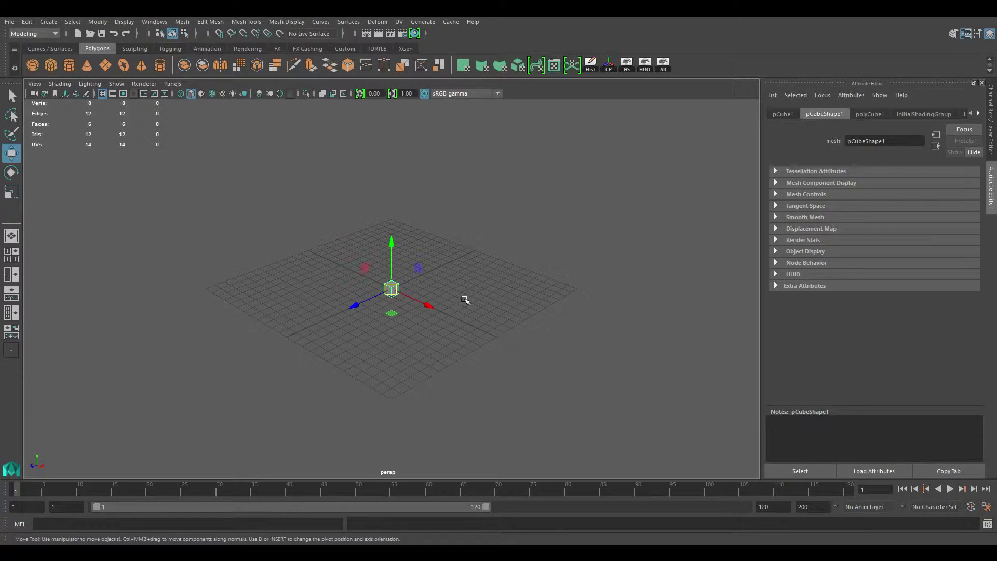
pyautogui.keyDown('alt'); pyautogui.moveTo(464, 300); pyautogui.dragTo(464, 297, button='right'); pyautogui.keyUp('alt')
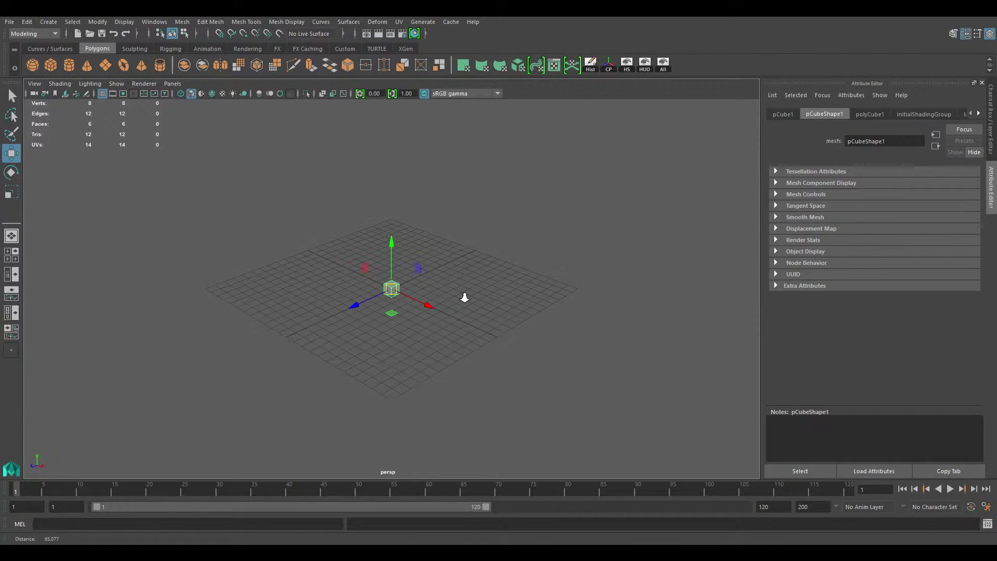
pyautogui.keyDown('alt'); pyautogui.moveTo(464, 297); pyautogui.dragTo(82, 267, button='right'); pyautogui.keyUp('alt')
pyautogui.press('f')
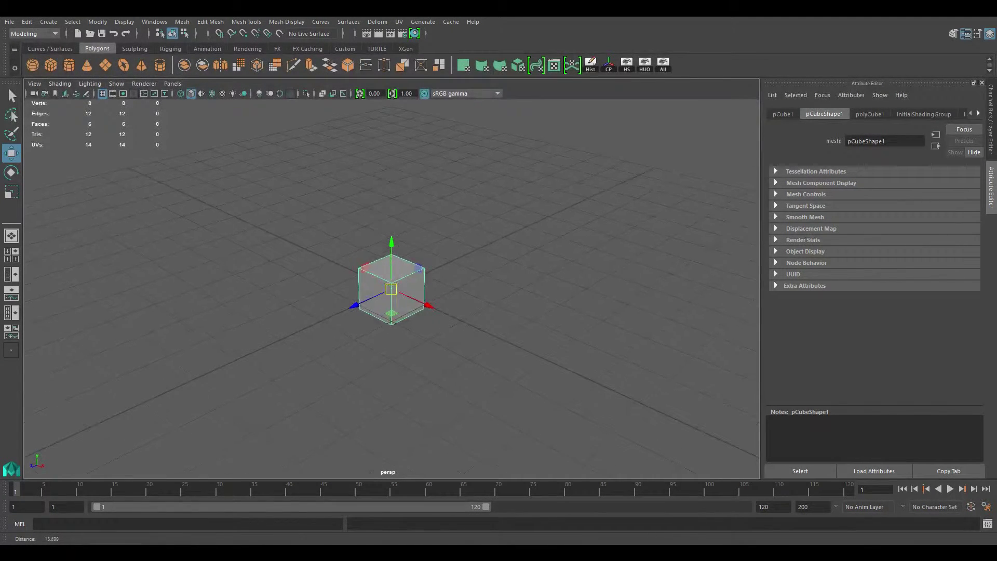
pyautogui.scroll(-10, 312, 250)
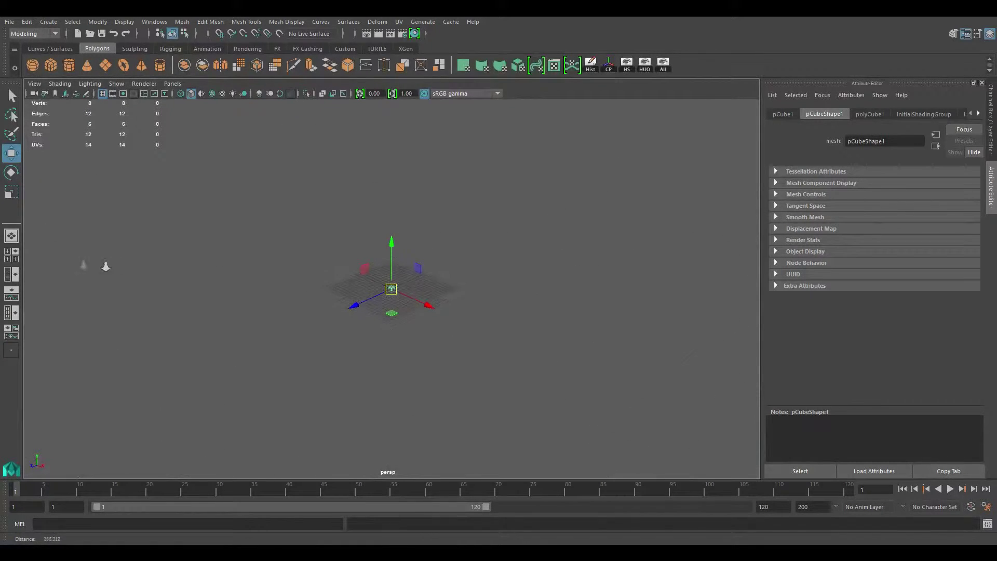
pyautogui.keyDown('alt'); pyautogui.moveTo(31, 265); pyautogui.dragTo(592, 218, button='right'); pyautogui.keyUp('alt')
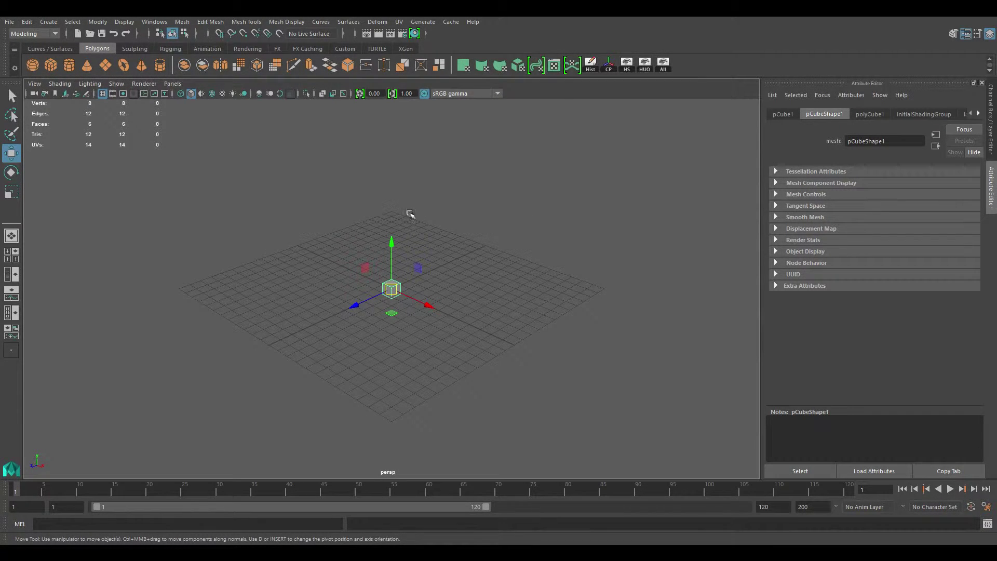
# - Delete the practice cube and create a fresh polygon cube at the origin
pyautogui.keyDown('alt'); pyautogui.moveTo(407, 216); pyautogui.dragTo(427, 223); pyautogui.keyUp('alt')
pyautogui.press('Delete')
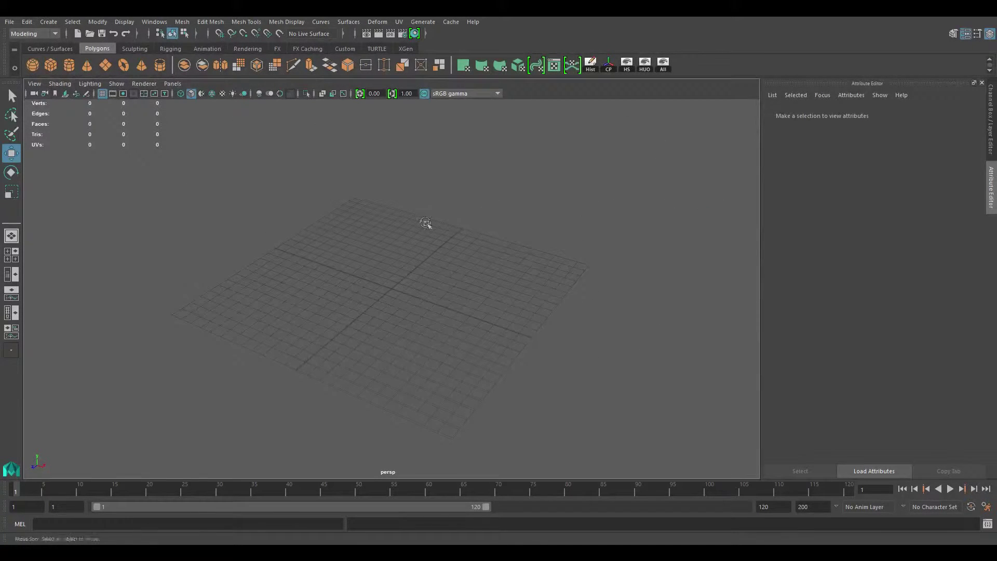
pyautogui.click(50, 65)
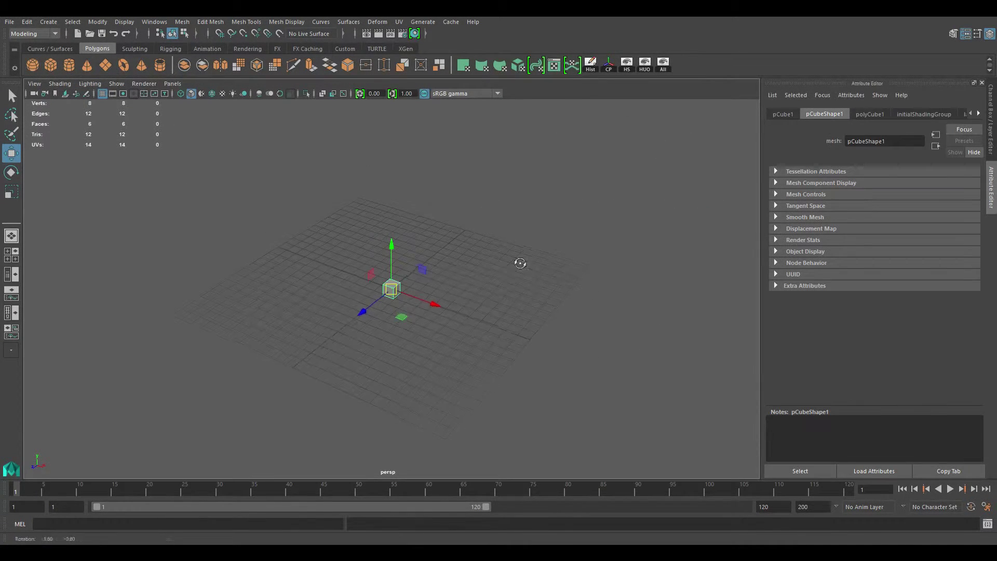
# - Scale the cube along X into a long box, slide it right, and raise it along Y
pyautogui.keyDown('alt'); pyautogui.moveTo(519, 263); pyautogui.dragTo(442, 280); pyautogui.keyUp('alt')
pyautogui.press('r')
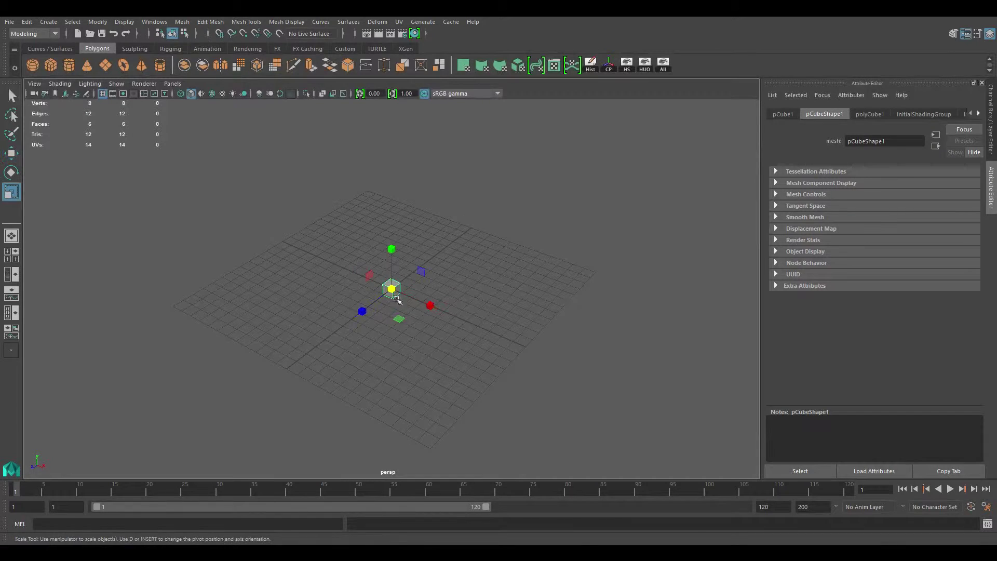
pyautogui.moveTo(431, 307); pyautogui.dragTo(483, 349)
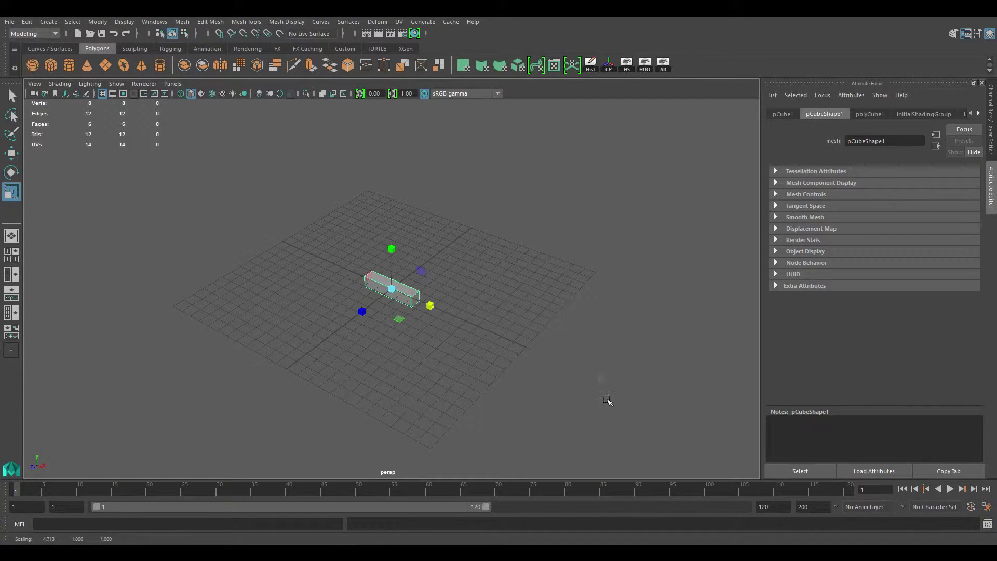
pyautogui.press('w')
pyautogui.moveTo(400, 313); pyautogui.dragTo(564, 309)
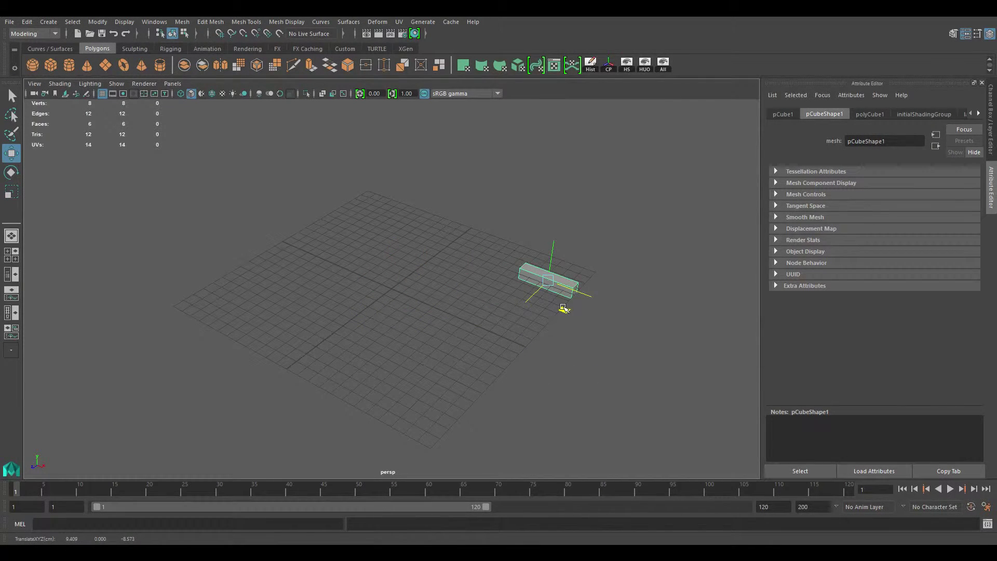
pyautogui.moveTo(555, 237); pyautogui.dragTo(560, 198)
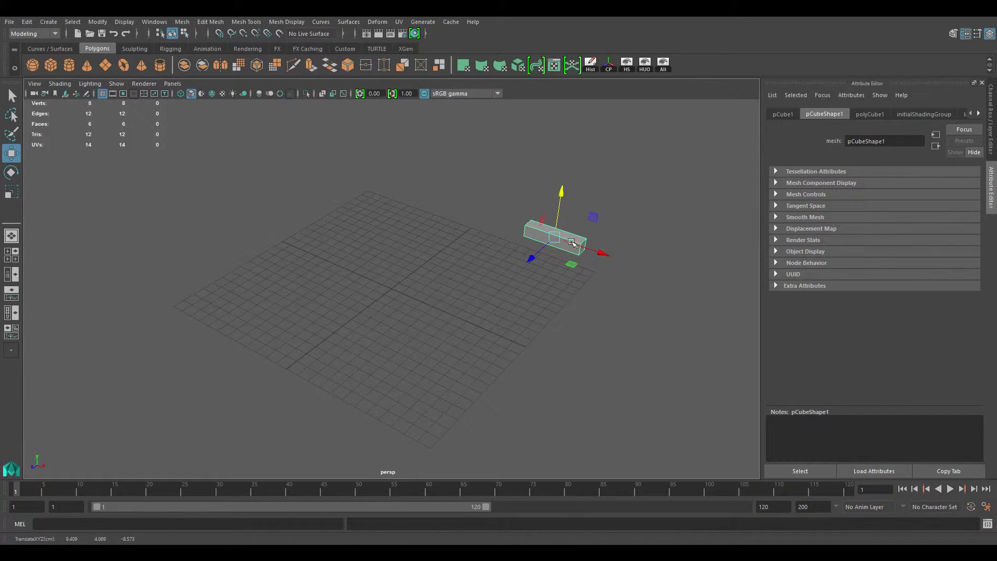
pyautogui.keyDown('alt'); pyautogui.moveTo(576, 272); pyautogui.dragTo(184, 301); pyautogui.keyUp('alt')
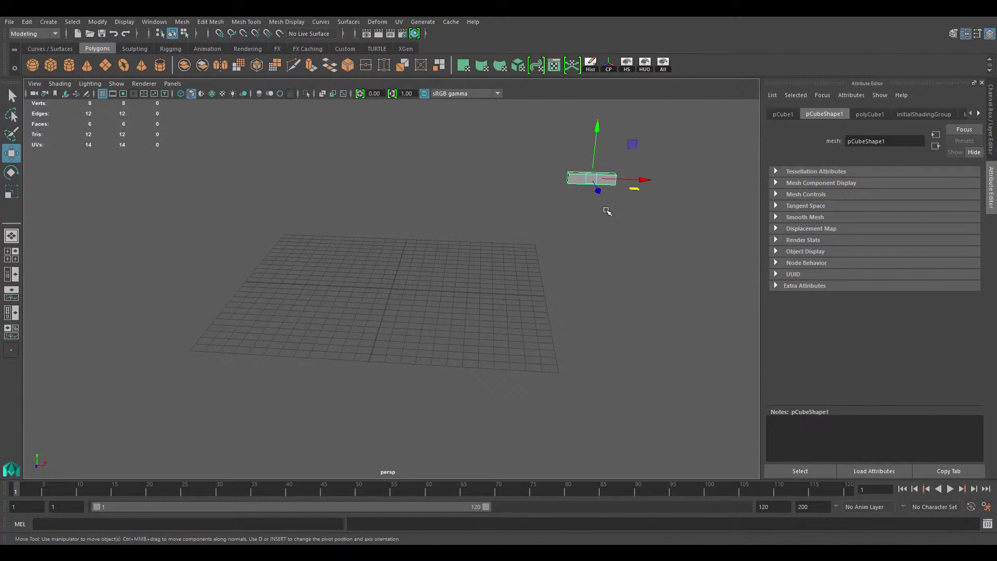
# - Frame the stretched box and orbit the camera to see it level over the grid
pyautogui.press('f')
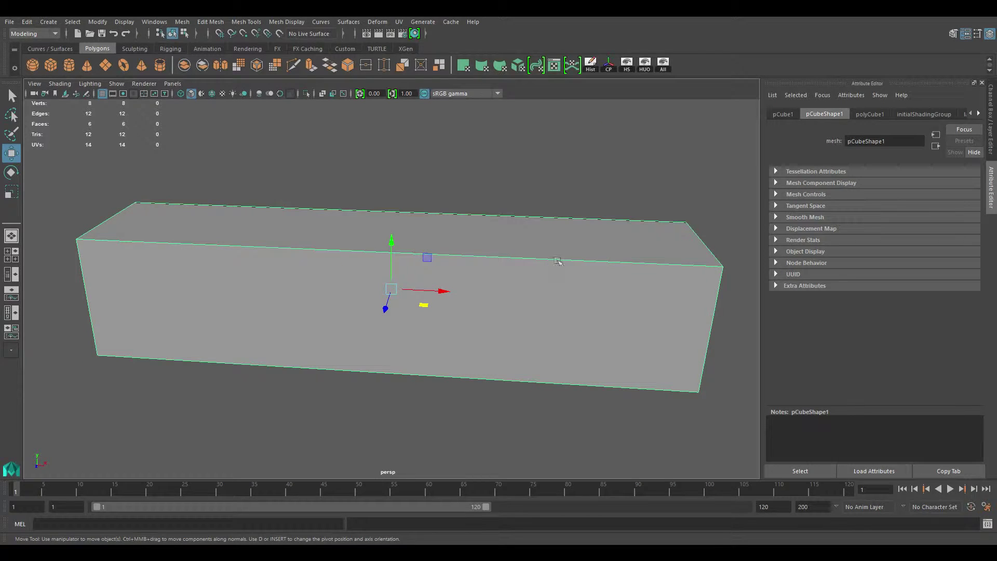
pyautogui.scroll(-5, 557, 261)
pyautogui.keyDown('alt'); pyautogui.moveTo(519, 265); pyautogui.dragTo(462, 325); pyautogui.keyUp('alt')
pyautogui.keyDown('alt'); pyautogui.moveTo(462, 325); pyautogui.dragTo(746, 283, button='right'); pyautogui.keyUp('alt')
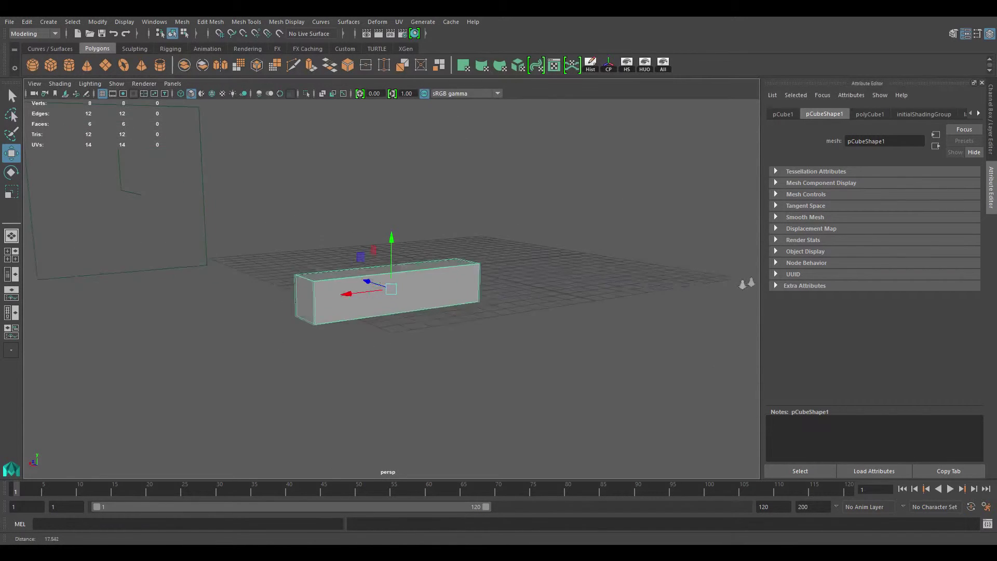
pyautogui.moveTo(594, 323)
pyautogui.keyDown('alt'); pyautogui.mouseDown()
pyautogui.moveTo(606, 309)
pyautogui.moveTo(645, 325)
pyautogui.mouseUp(); pyautogui.keyUp('alt')
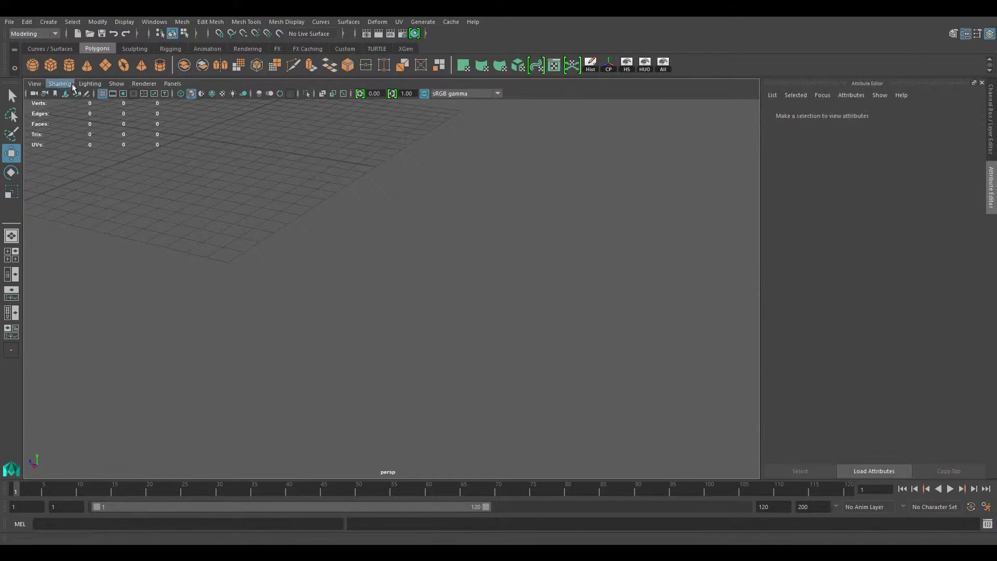
# - Create a new cube, move it along Z, and frame it in the view
pyautogui.click(50, 64)
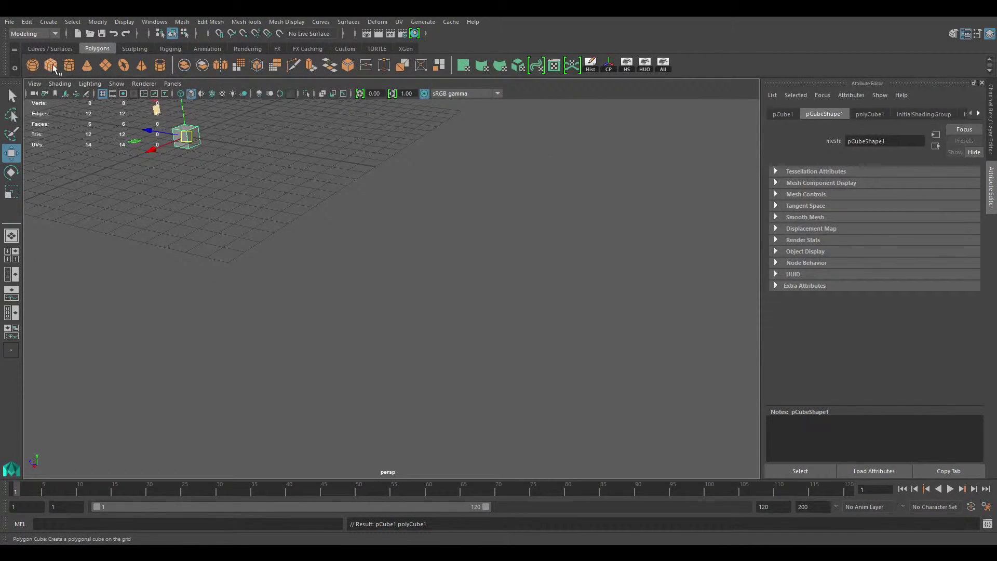
pyautogui.press('f')
pyautogui.scroll(-5, 499, 239)
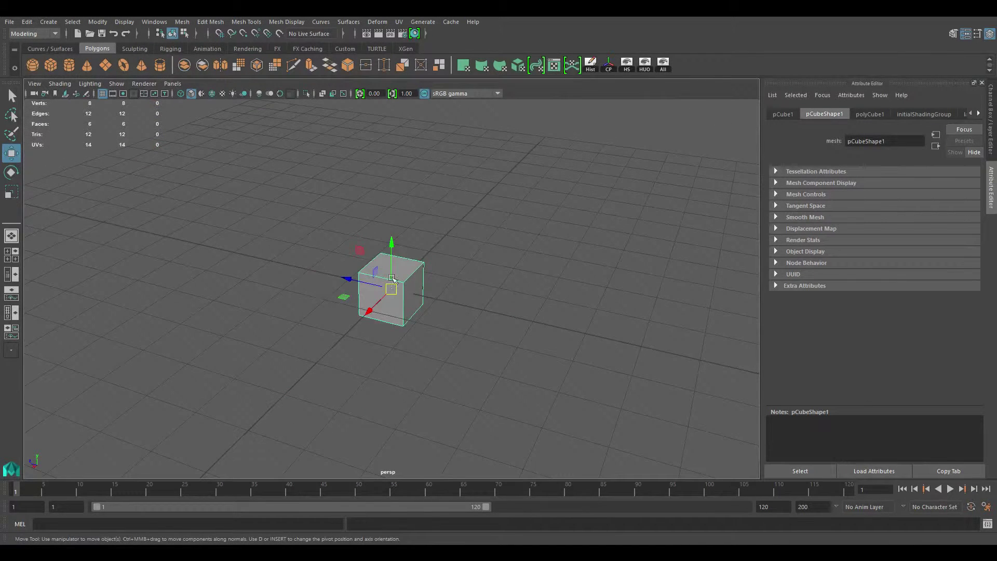
pyautogui.moveTo(345, 279); pyautogui.dragTo(682, 356)
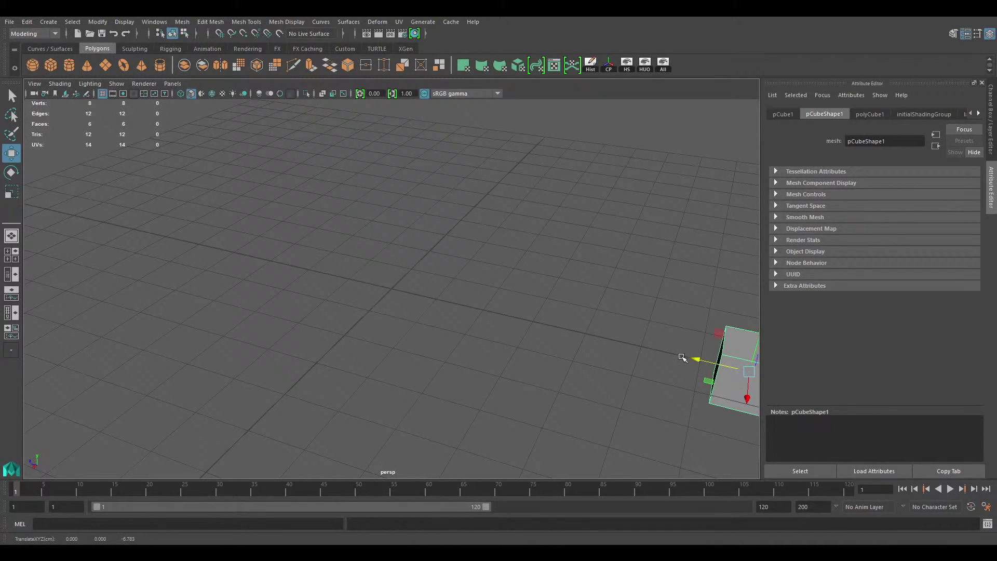
pyautogui.press('f')
pyautogui.scroll(-5, 584, 269)
pyautogui.press('Delete')
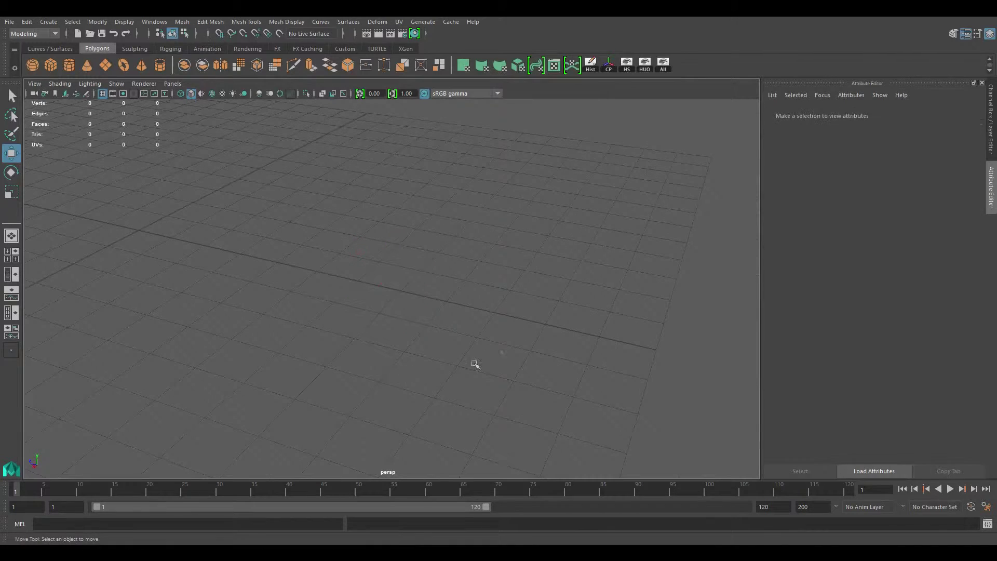
pyautogui.scroll(-5, 567, 316)
pyautogui.keyDown('alt'); pyautogui.moveTo(551, 308); pyautogui.dragTo(475, 282); pyautogui.keyUp('alt')
pyautogui.keyDown('alt'); pyautogui.moveTo(346, 283); pyautogui.dragTo(362, 267); pyautogui.keyUp('alt')
pyautogui.keyDown('alt'); pyautogui.moveTo(299, 304); pyautogui.dragTo(436, 267, button='middle'); pyautogui.keyUp('alt')
# - Create a polygon cube and scale it into a long beam about four times taller
pyautogui.click(56, 63)
pyautogui.keyDown('alt'); pyautogui.moveTo(428, 336); pyautogui.dragTo(503, 341); pyautogui.keyUp('alt')
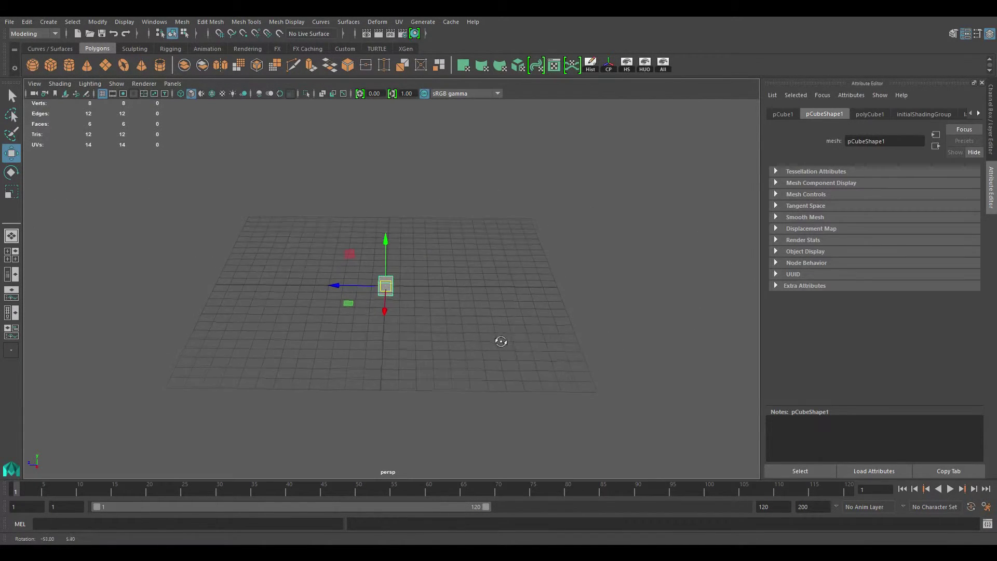
pyautogui.press('r')
pyautogui.moveTo(346, 287); pyautogui.dragTo(73, 285)
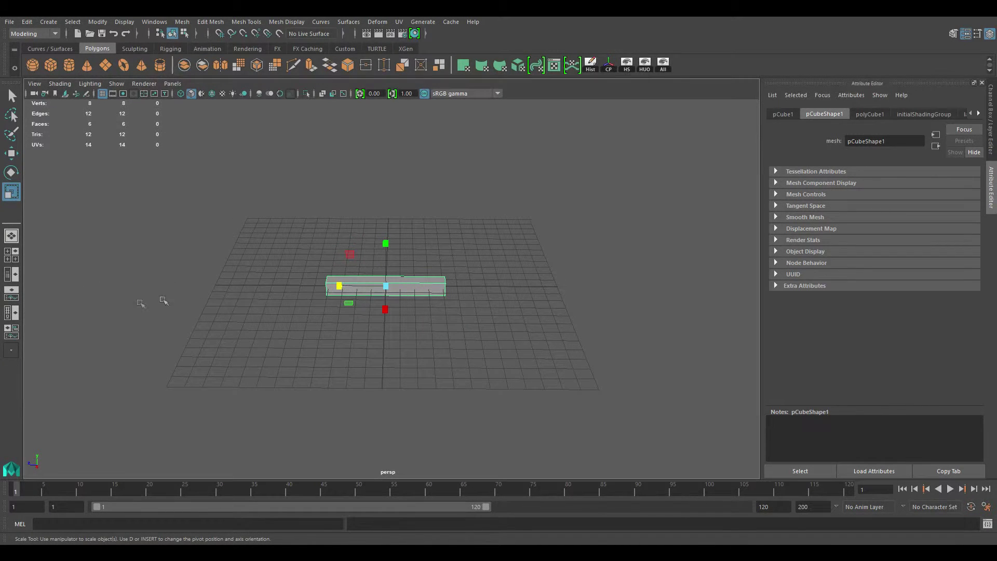
pyautogui.moveTo(340, 287); pyautogui.dragTo(448, 281)
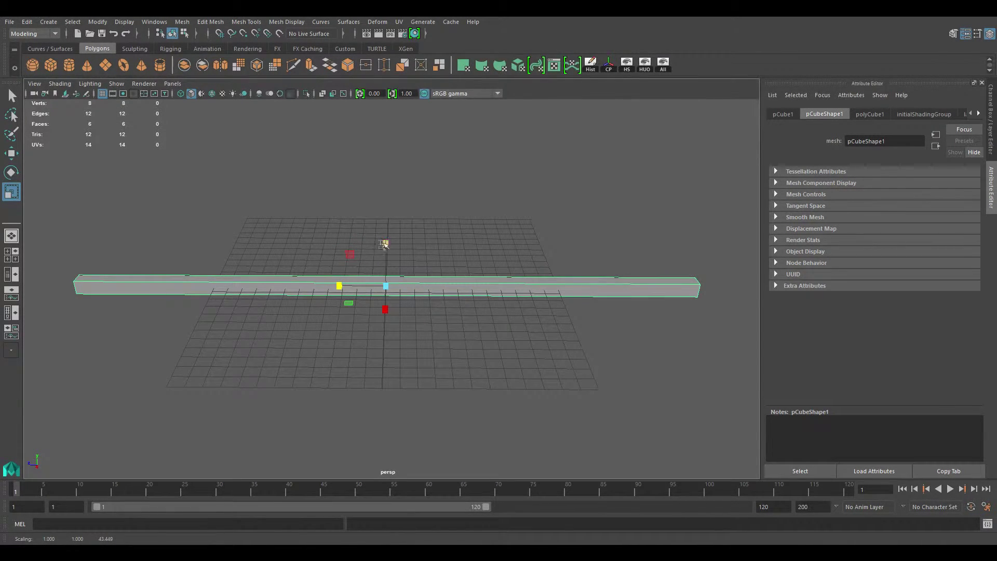
pyautogui.moveTo(385, 243); pyautogui.dragTo(386, 130)
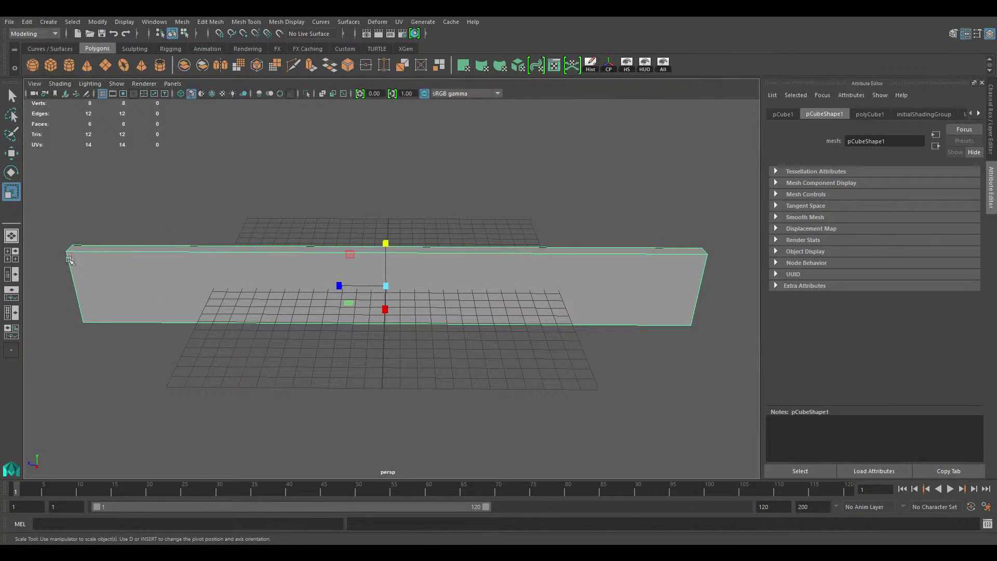
# - Orbit and pan around the stretched box, ending with a view down on the cube and grid
pyautogui.keyDown('alt'); pyautogui.moveTo(355, 334); pyautogui.dragTo(463, 327); pyautogui.keyUp('alt')
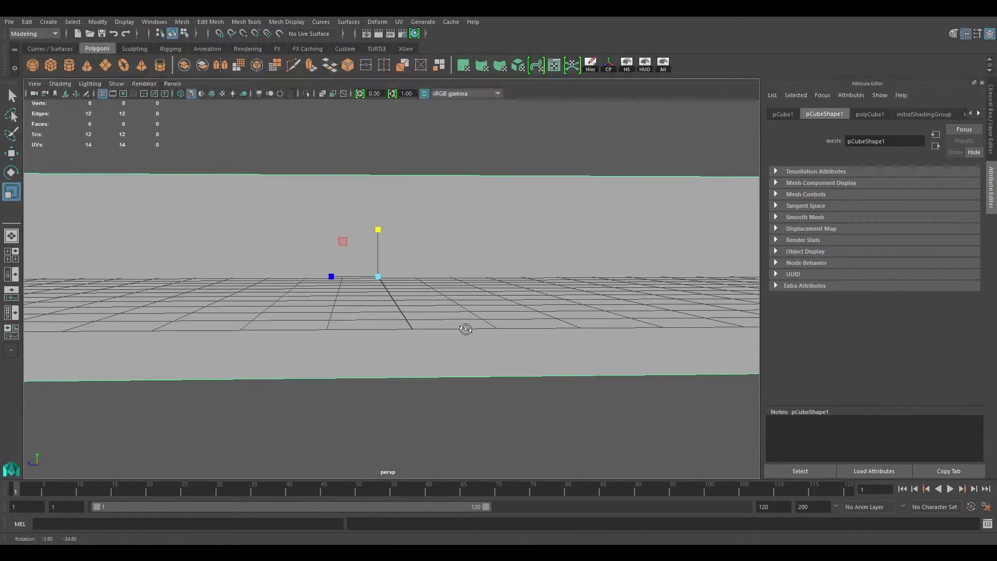
pyautogui.keyDown('alt'); pyautogui.moveTo(418, 293); pyautogui.dragTo(508, 376, button='middle'); pyautogui.keyUp('alt')
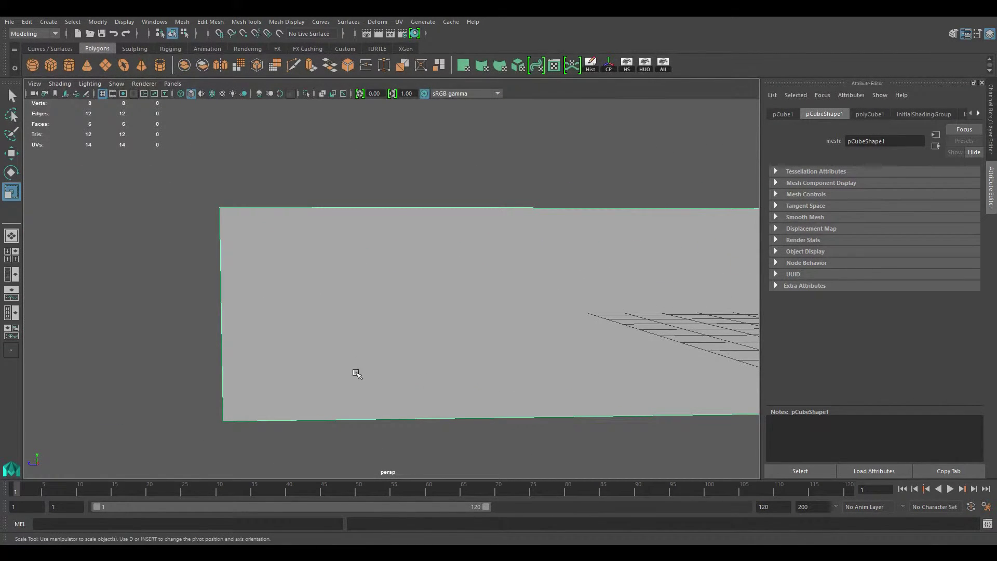
pyautogui.keyDown('alt'); pyautogui.moveTo(361, 356); pyautogui.dragTo(368, 403, button='middle'); pyautogui.keyUp('alt')
pyautogui.keyDown('alt'); pyautogui.moveTo(368, 403); pyautogui.dragTo(291, 394, button='right'); pyautogui.keyUp('alt')
pyautogui.keyDown('alt'); pyautogui.moveTo(291, 395); pyautogui.dragTo(362, 251); pyautogui.keyUp('alt')
pyautogui.press('w')
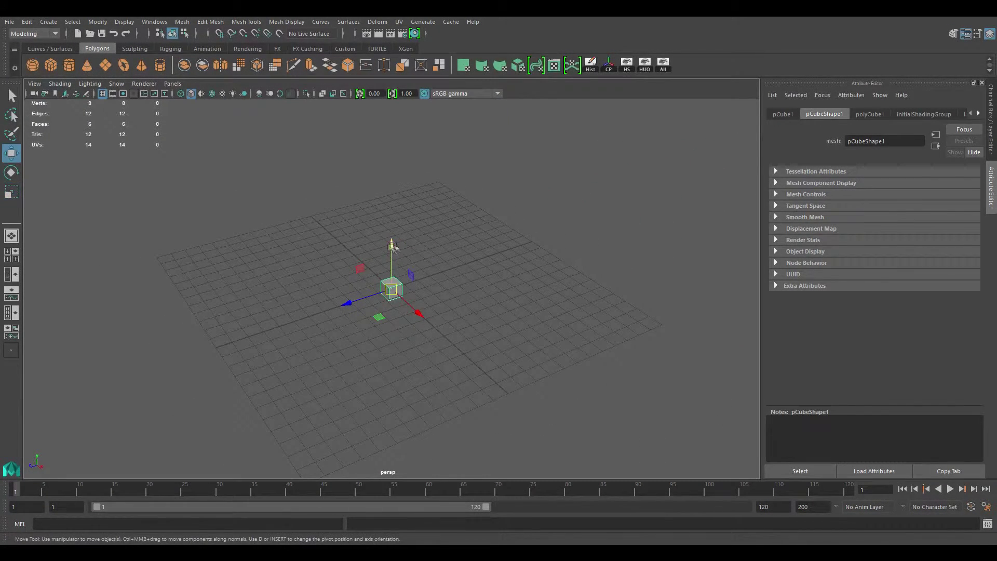
pyautogui.click(391, 245)
pyautogui.keyDown('alt'); pyautogui.moveTo(436, 327); pyautogui.dragTo(408, 313); pyautogui.keyUp('alt')
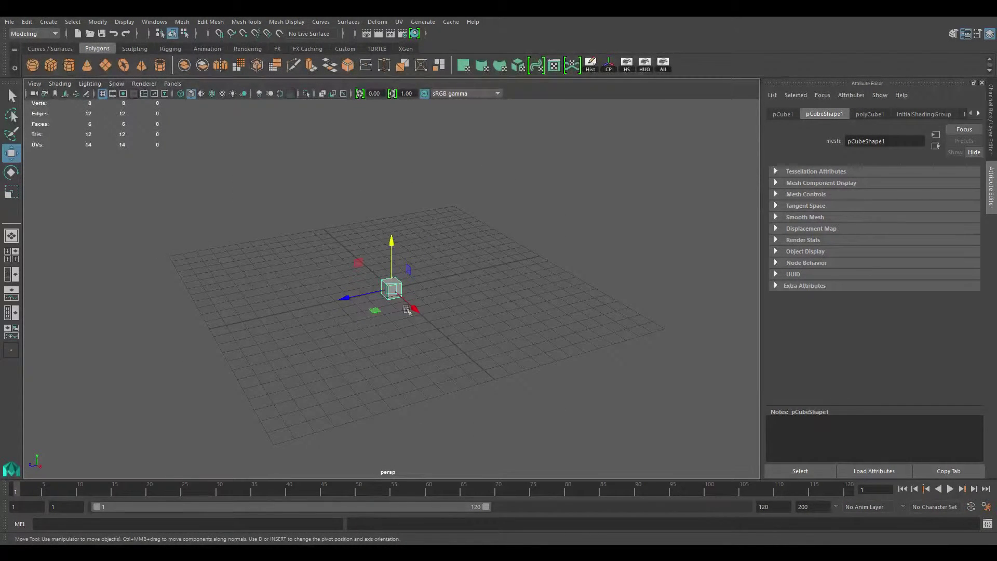
pyautogui.keyDown('alt'); pyautogui.moveTo(503, 307); pyautogui.dragTo(469, 324); pyautogui.keyUp('alt')
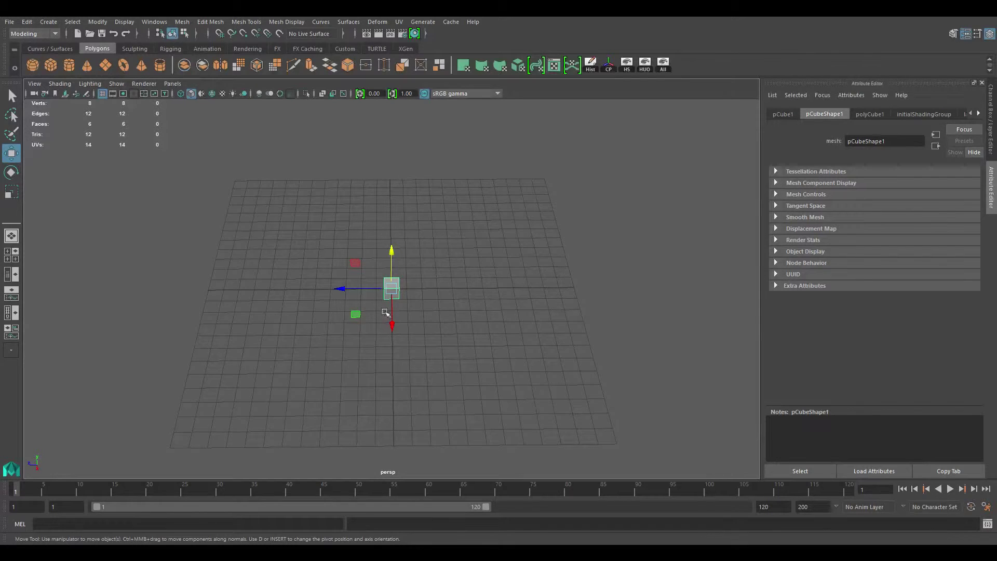
pyautogui.click(11, 96)
pyautogui.keyDown('alt'); pyautogui.moveTo(398, 283); pyautogui.dragTo(336, 284); pyautogui.keyUp('alt')
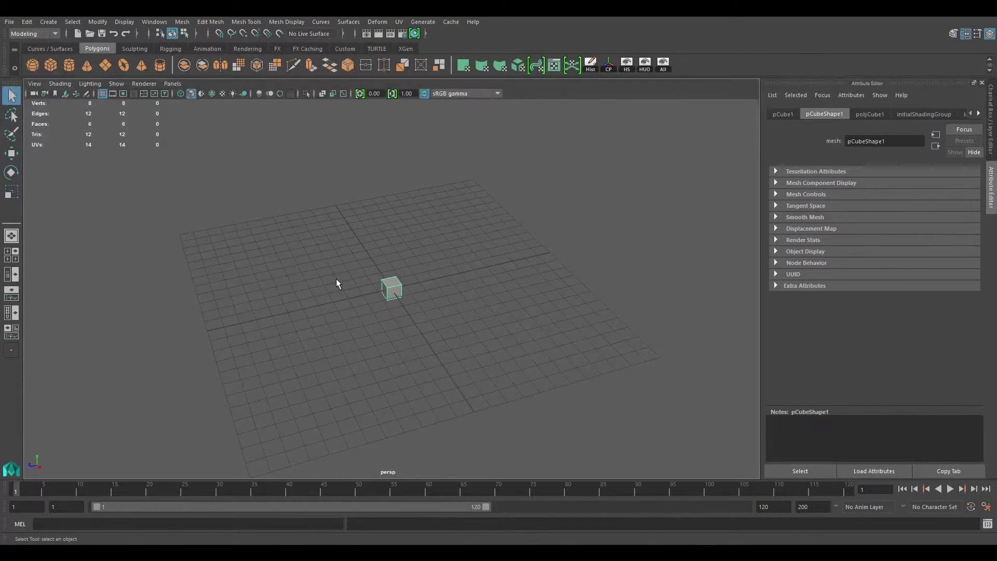
pyautogui.click(11, 154)
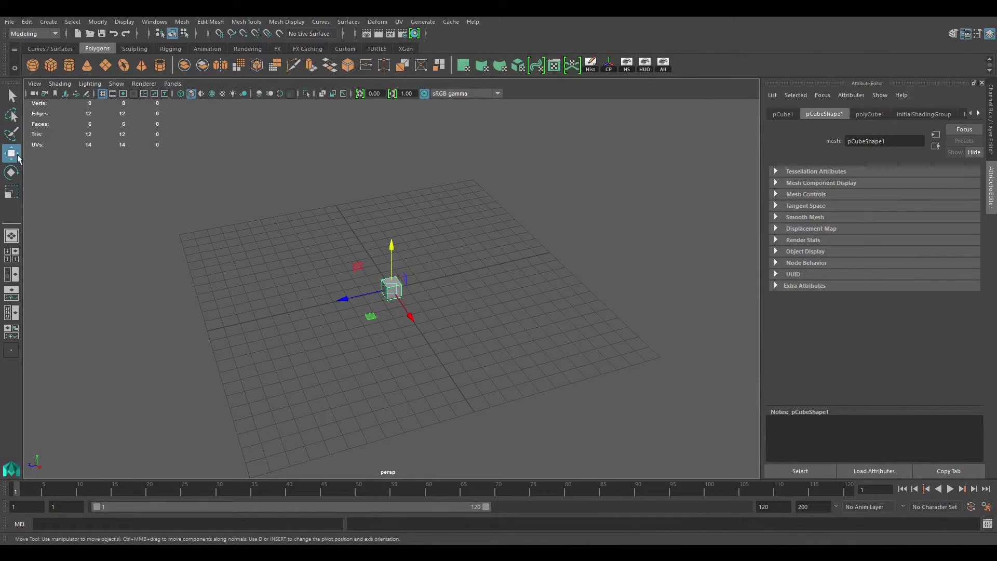
pyautogui.keyDown('alt'); pyautogui.moveTo(503, 322); pyautogui.dragTo(531, 314); pyautogui.keyUp('alt')
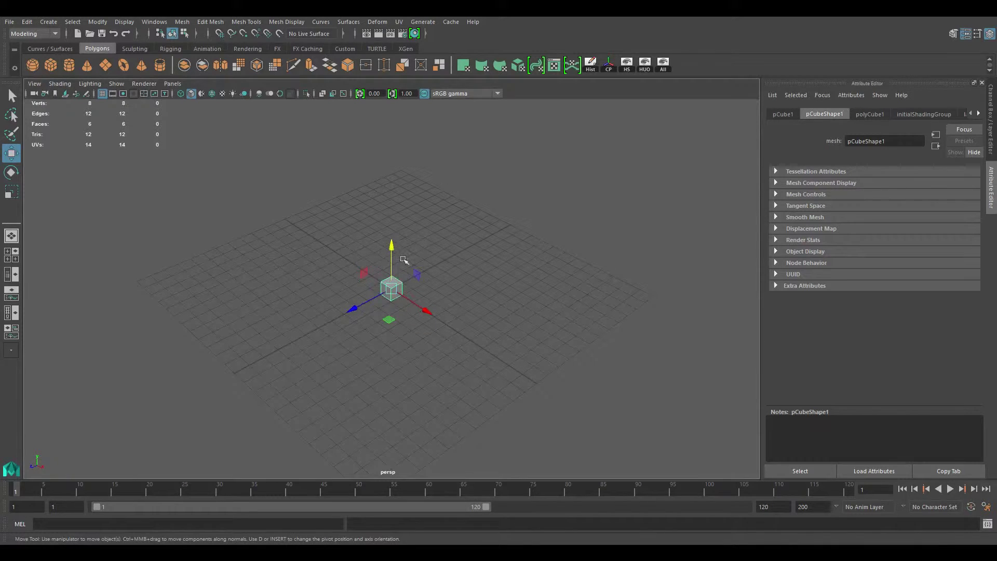
pyautogui.moveTo(392, 250); pyautogui.dragTo(375, 222)
pyautogui.hotkey('ctrl', 'z')
pyautogui.hotkey('ctrl', 'z')
pyautogui.hotkey('ctrl', 'z')
# - Switch to the Rotate tool (E), tumble the view, and turn the cube slightly
pyautogui.press('e')
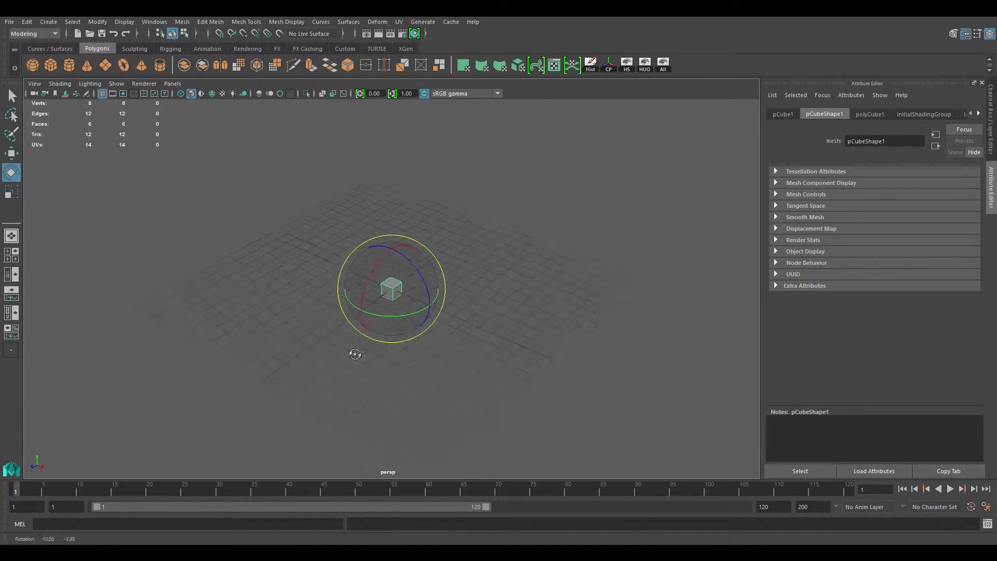
pyautogui.keyDown('alt'); pyautogui.moveTo(352, 350); pyautogui.dragTo(379, 280); pyautogui.keyUp('alt')
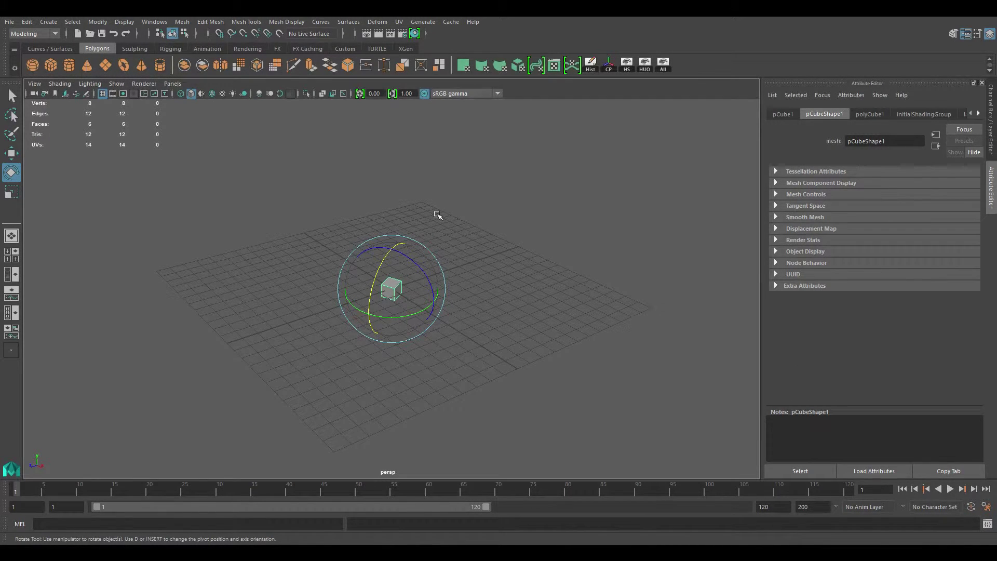
pyautogui.moveTo(438, 215); pyautogui.dragTo(472, 243, button='middle')
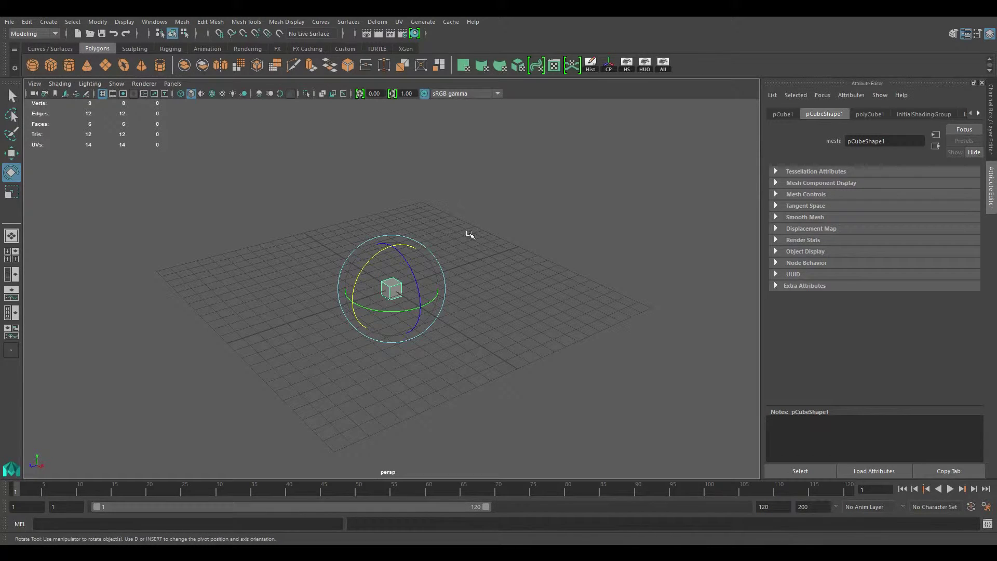
# - With the Scale tool, stretch the cube along the X axis
pyautogui.press('r')
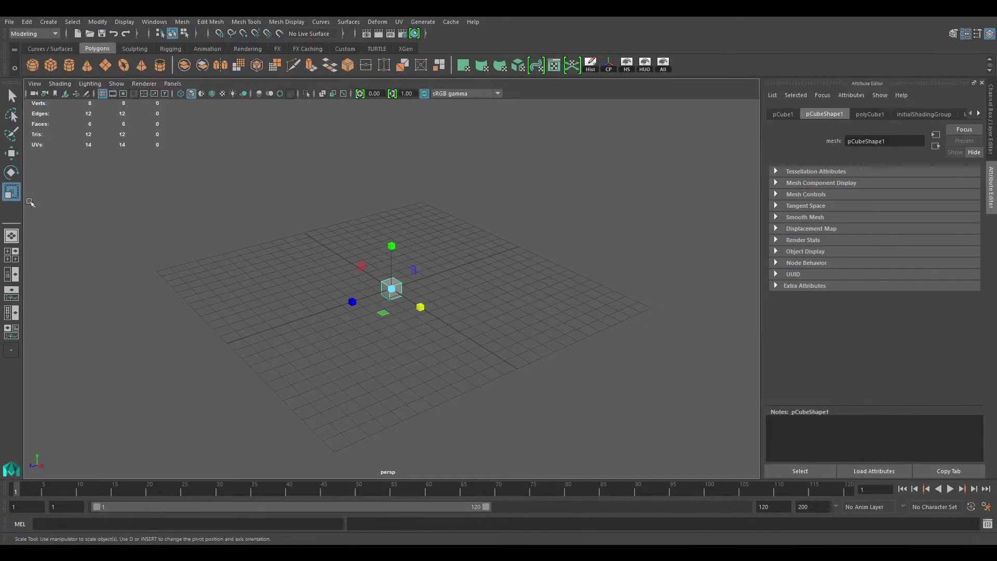
pyautogui.keyDown('alt'); pyautogui.moveTo(442, 333); pyautogui.dragTo(545, 345); pyautogui.keyUp('alt')
pyautogui.keyDown('alt'); pyautogui.moveTo(472, 362); pyautogui.dragTo(455, 326); pyautogui.keyUp('alt')
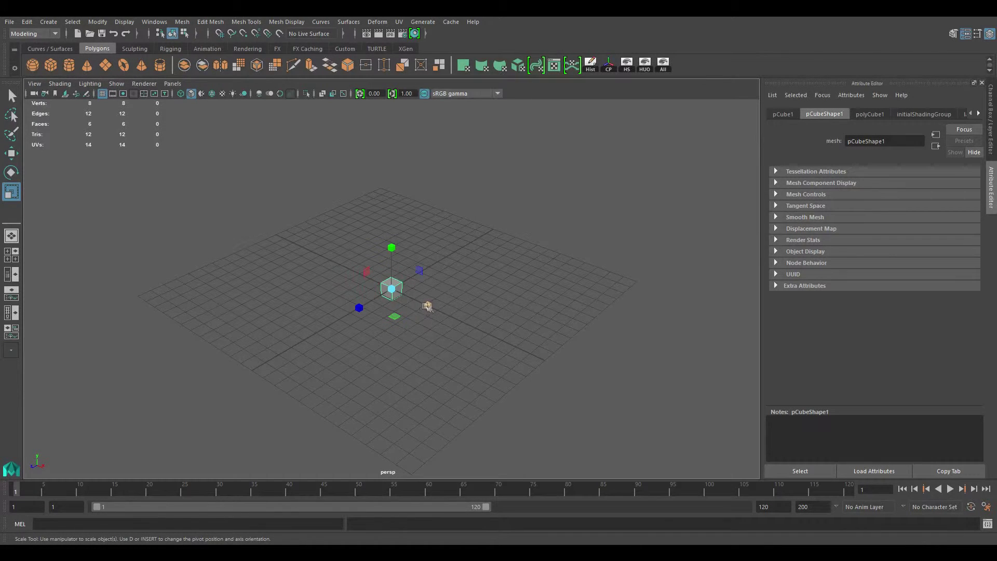
pyautogui.keyDown('alt'); pyautogui.moveTo(428, 306); pyautogui.dragTo(459, 333); pyautogui.keyUp('alt')
pyautogui.moveTo(426, 299); pyautogui.dragTo(487, 360)
# - Scale the cube out and back along one axis, in height, then uniformly
pyautogui.moveTo(354, 308)
pyautogui.mouseDown()
pyautogui.moveTo(252, 360)
pyautogui.moveTo(364, 303)
pyautogui.mouseUp()
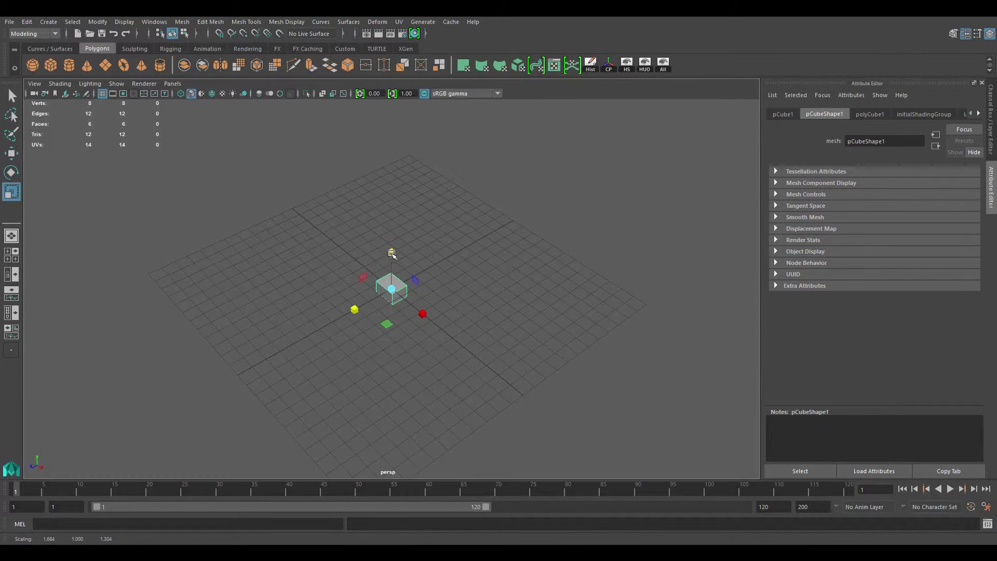
pyautogui.moveTo(392, 254)
pyautogui.mouseDown()
pyautogui.moveTo(392, 151)
pyautogui.moveTo(384, 264)
pyautogui.mouseUp()
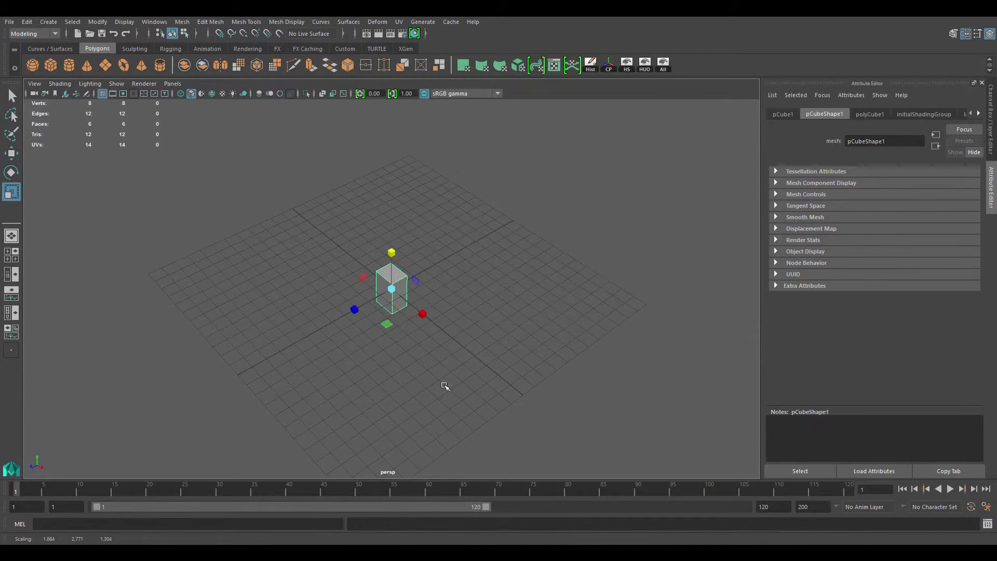
pyautogui.keyDown('alt'); pyautogui.moveTo(445, 385); pyautogui.dragTo(434, 281); pyautogui.keyUp('alt')
pyautogui.moveTo(421, 267); pyautogui.dragTo(442, 272, button='middle')
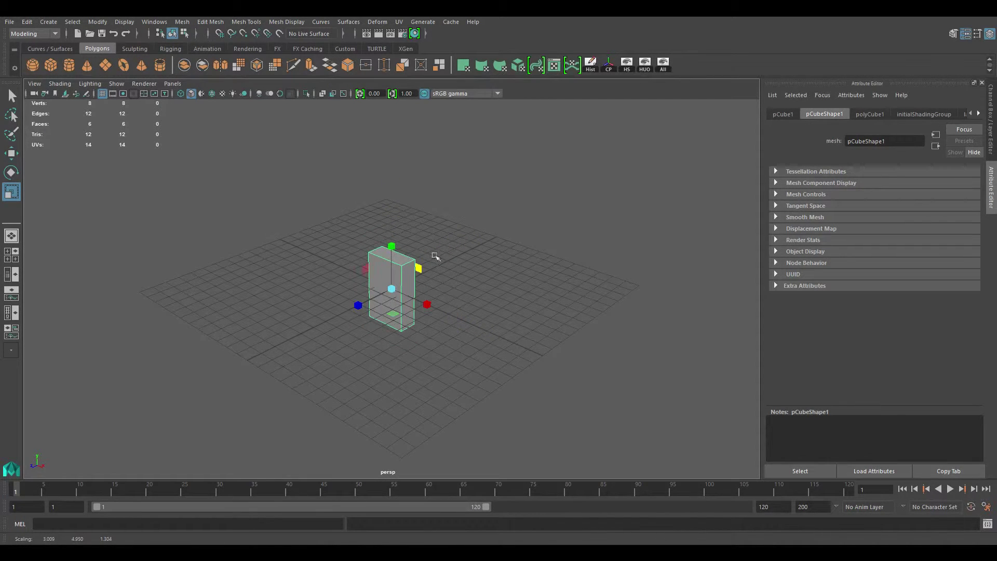
pyautogui.moveTo(432, 273)
pyautogui.keyDown('alt'); pyautogui.mouseDown()
pyautogui.moveTo(458, 281)
pyautogui.moveTo(450, 282)
pyautogui.mouseUp(); pyautogui.keyUp('alt')
pyautogui.moveTo(421, 267)
pyautogui.mouseDown(button='middle')
pyautogui.moveTo(485, 238)
pyautogui.moveTo(424, 268)
pyautogui.mouseUp(button='middle')
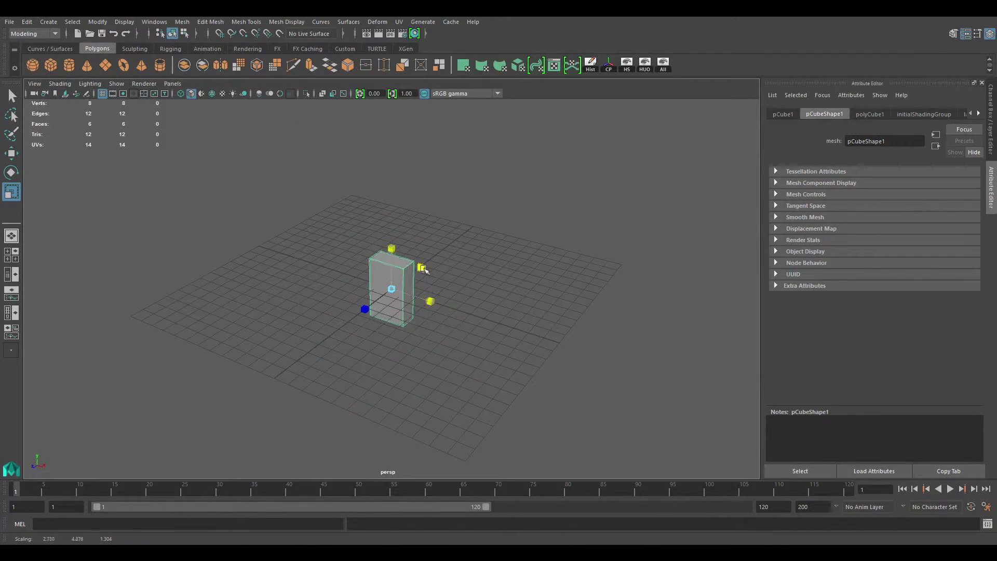
# - Enlarge the cube uniformly, then stretch it tall along Y and Z
pyautogui.moveTo(427, 267)
pyautogui.mouseDown(button='middle')
pyautogui.moveTo(456, 256)
pyautogui.moveTo(402, 281)
pyautogui.moveTo(459, 244)
pyautogui.moveTo(420, 265)
pyautogui.moveTo(454, 252)
pyautogui.moveTo(438, 258)
pyautogui.mouseUp(button='middle')
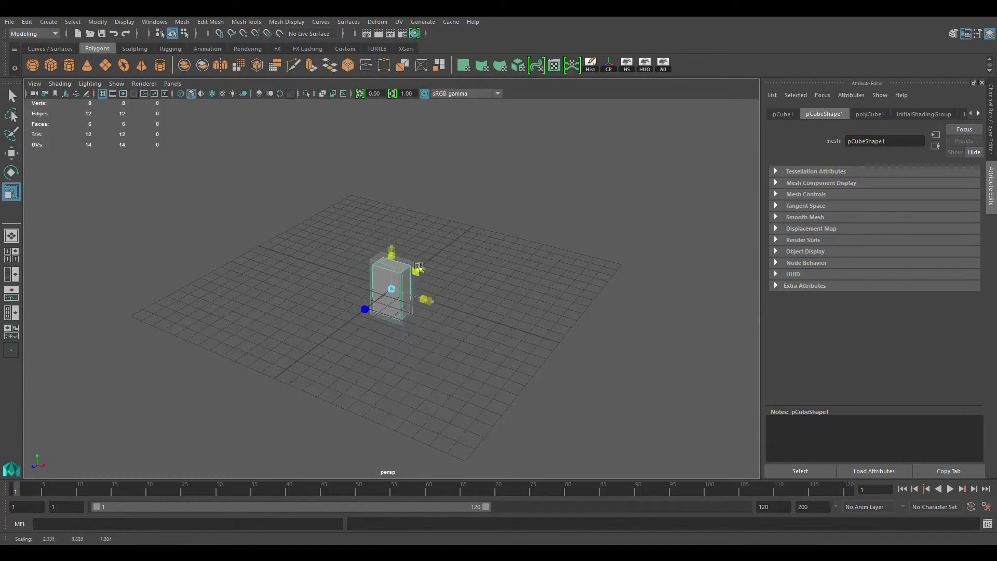
pyautogui.moveTo(418, 267); pyautogui.dragTo(447, 251, button='middle')
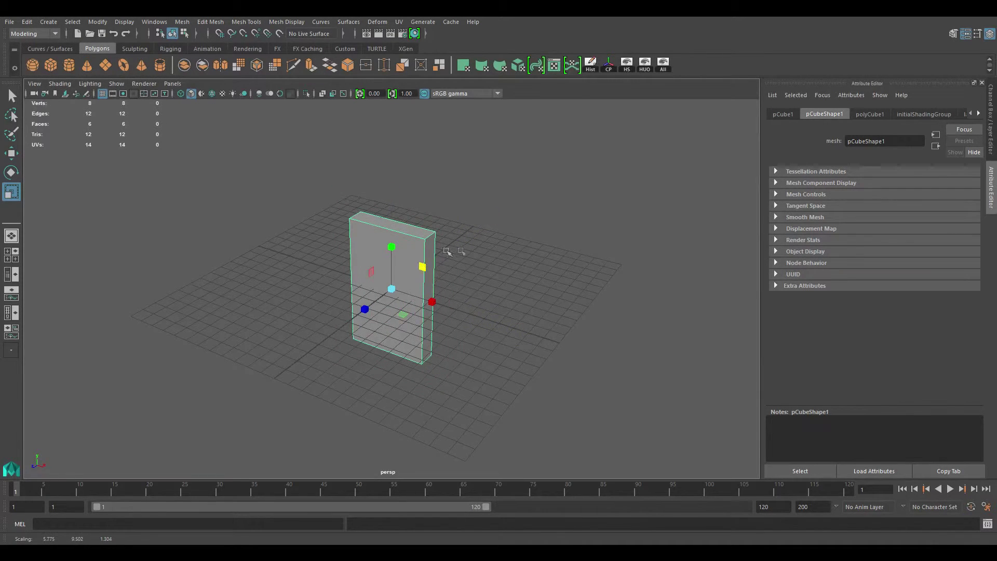
pyautogui.keyDown('alt'); pyautogui.moveTo(396, 320); pyautogui.dragTo(378, 330); pyautogui.keyUp('alt')
pyautogui.moveTo(361, 277); pyautogui.dragTo(380, 266)
# - Undo the stretch, then move the cube diagonally and rotate it about Z
pyautogui.hotkey('ctrl', 'z')
pyautogui.hotkey('ctrl', 'z')
pyautogui.hotkey('ctrl', 'z')
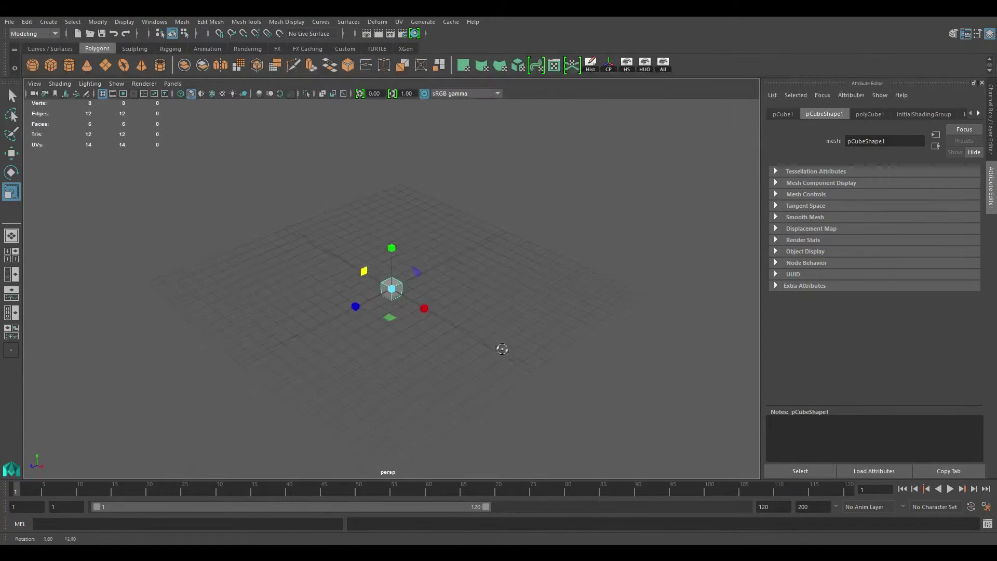
pyautogui.press('w')
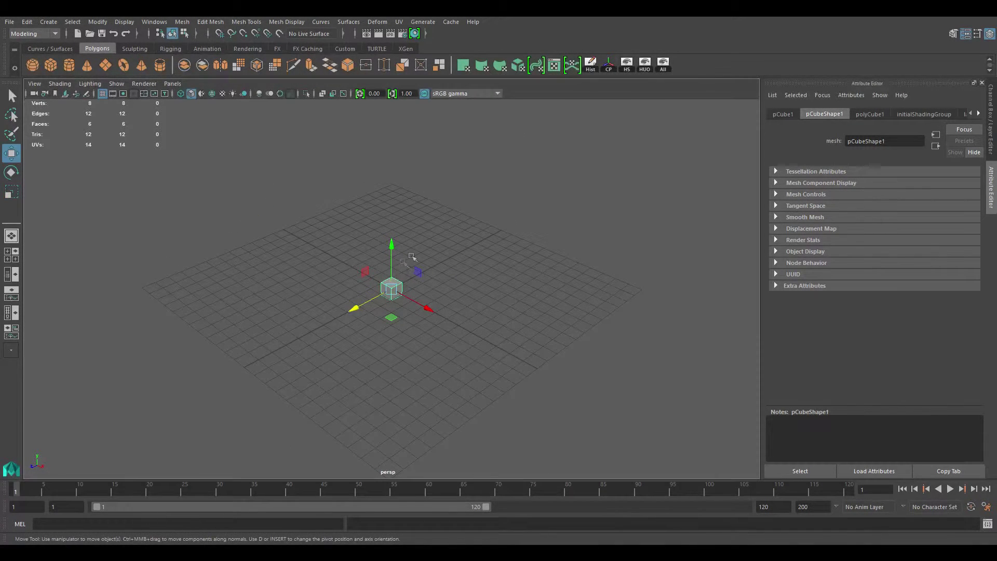
pyautogui.moveTo(420, 281); pyautogui.dragTo(457, 256)
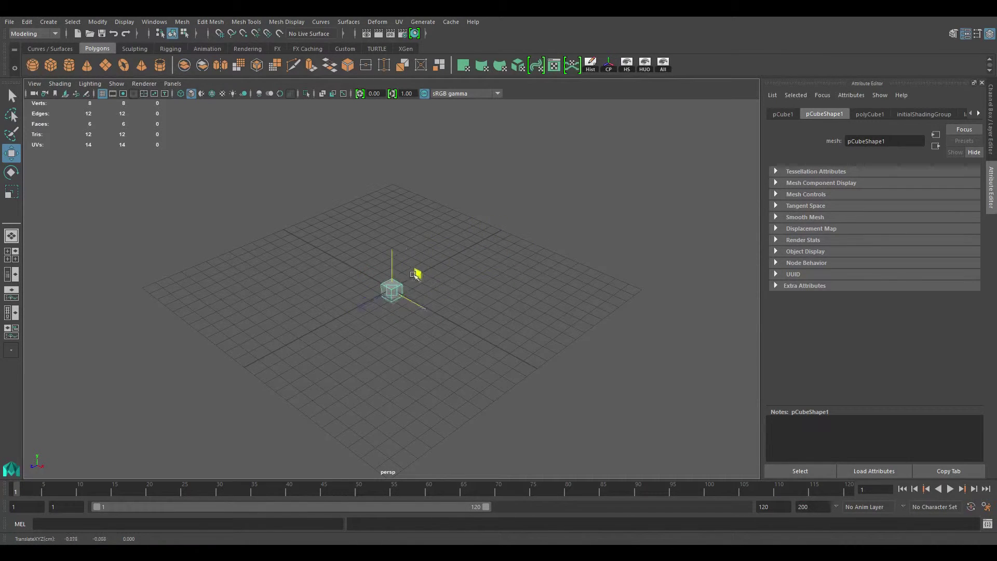
pyautogui.press('e')
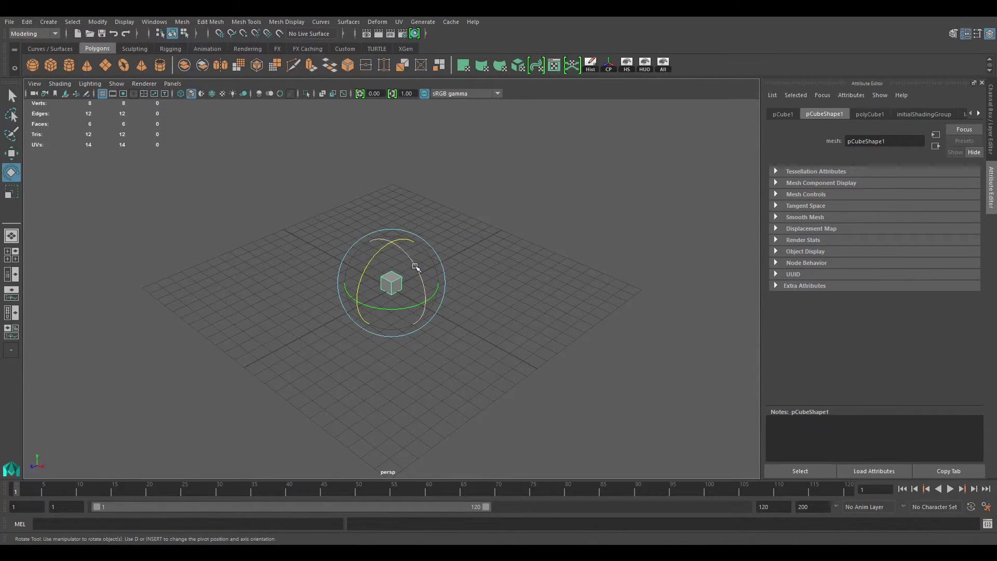
pyautogui.moveTo(423, 270); pyautogui.dragTo(424, 354)
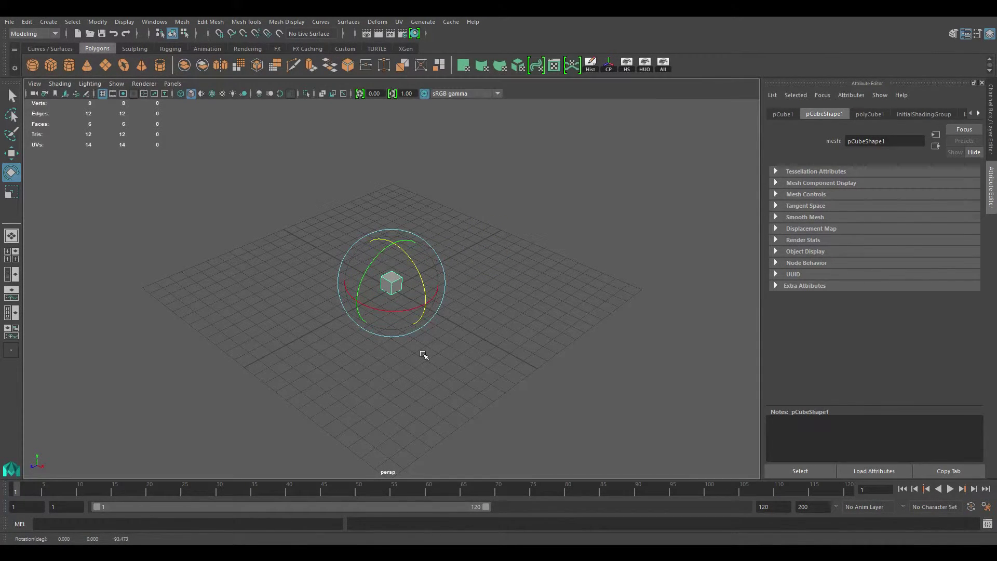
# - Undo the cube's last move, then tumble, pan and dolly the view around it
pyautogui.press('r')
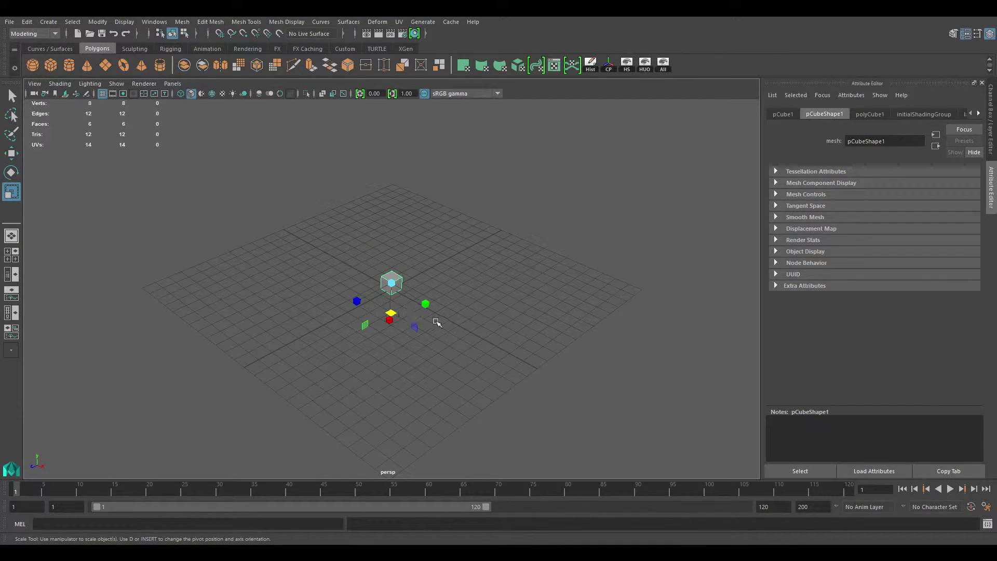
pyautogui.hotkey('ctrl', 'z')
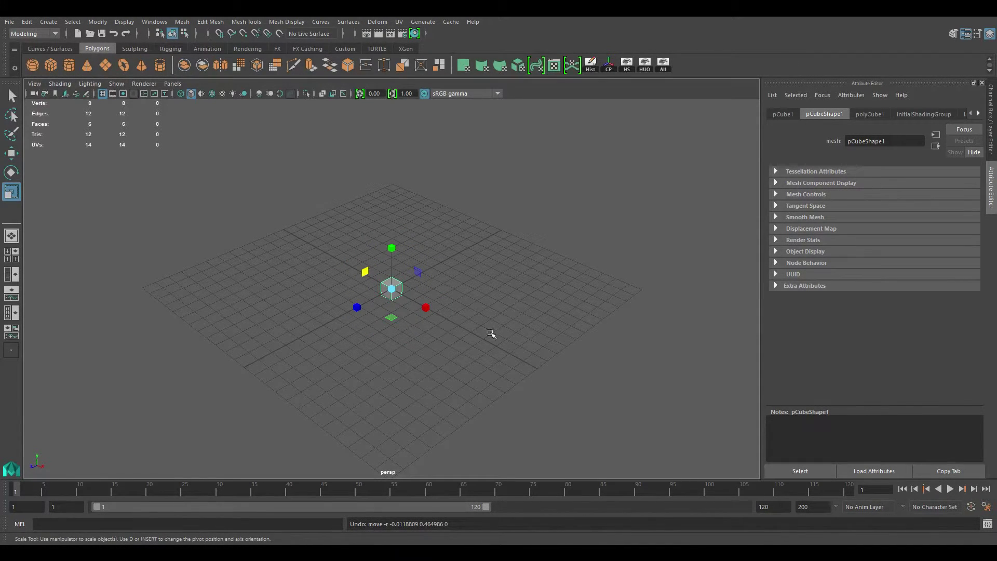
pyautogui.keyDown('alt'); pyautogui.moveTo(509, 295); pyautogui.dragTo(531, 278); pyautogui.keyUp('alt')
pyautogui.press('w')
pyautogui.keyDown('alt'); pyautogui.moveTo(532, 278); pyautogui.dragTo(566, 256, button='middle'); pyautogui.keyUp('alt')
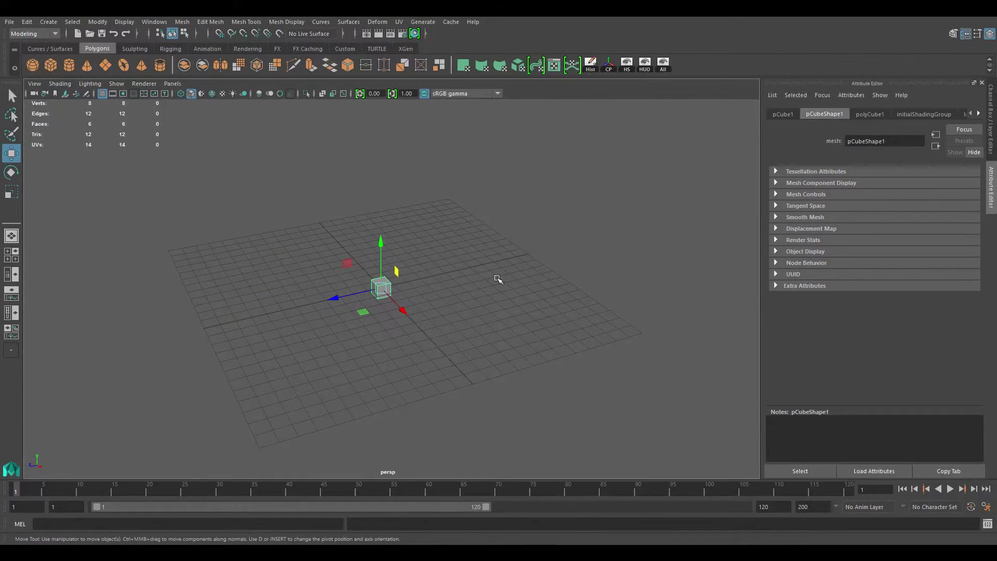
pyautogui.keyDown('alt'); pyautogui.moveTo(505, 272); pyautogui.dragTo(746, 207, button='right'); pyautogui.keyUp('alt')
pyautogui.keyDown('alt'); pyautogui.moveTo(747, 208); pyautogui.dragTo(545, 225); pyautogui.keyUp('alt')
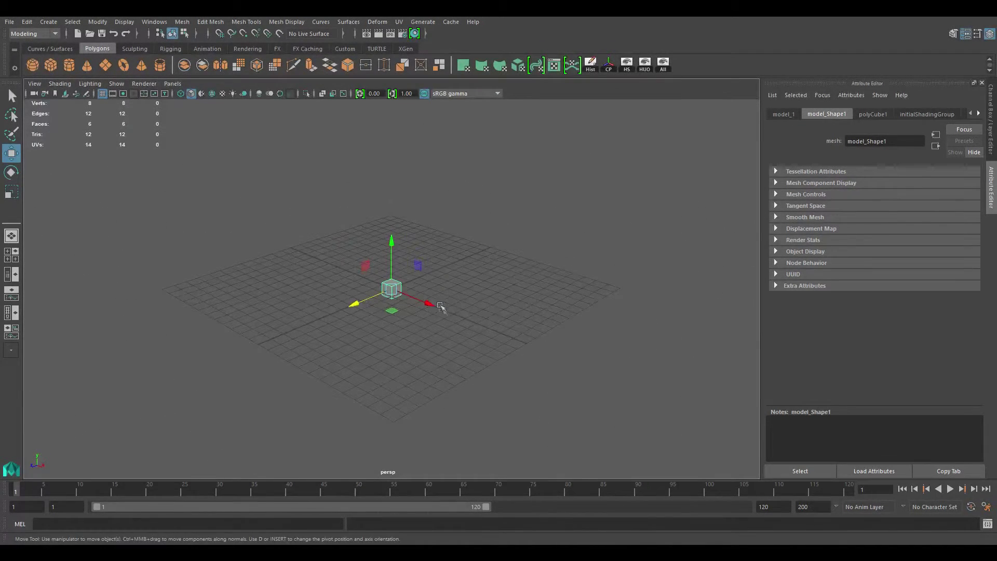
# - Delete pCube1, leaving the bare grid with zero verts, edges and faces
pyautogui.press('Delete')
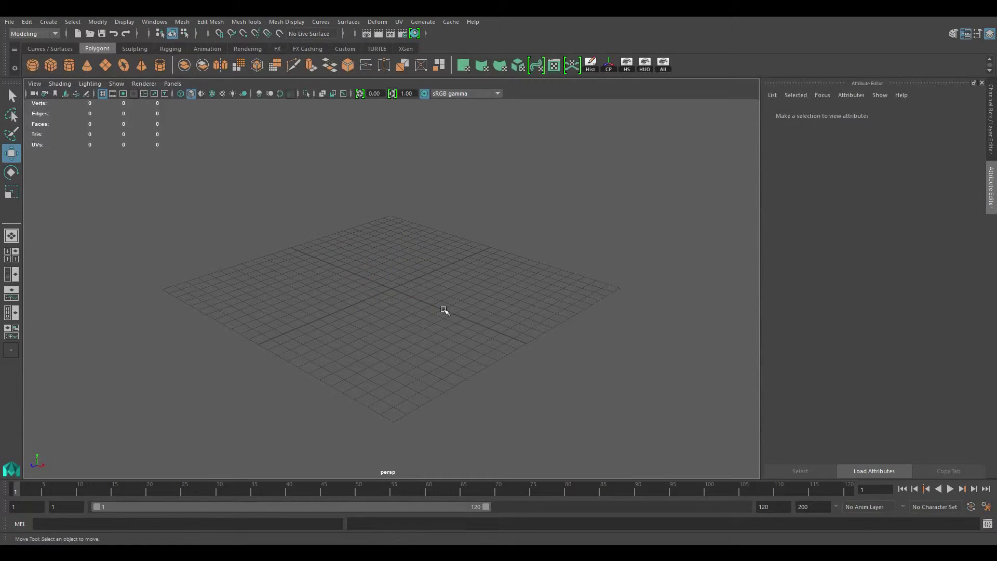